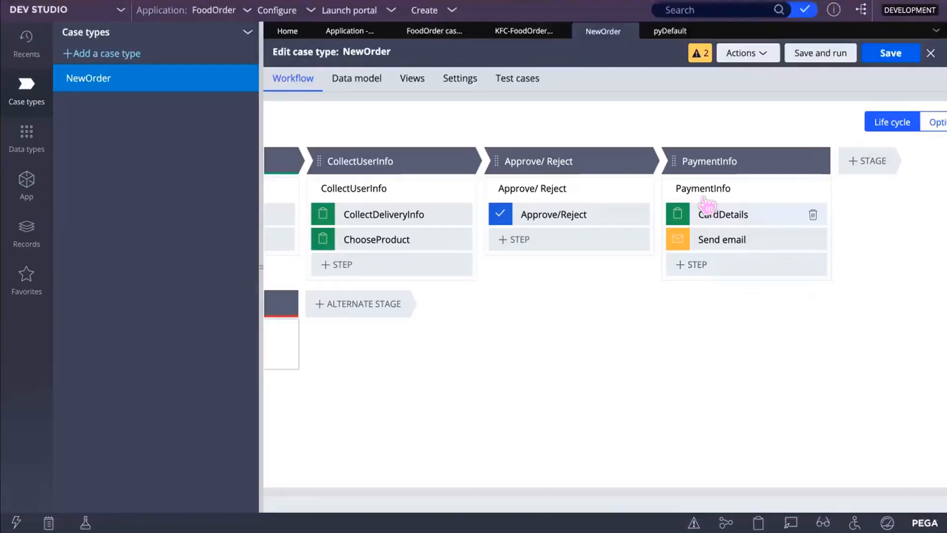
Step: Save the NewOrder case type
left_click(887, 53)
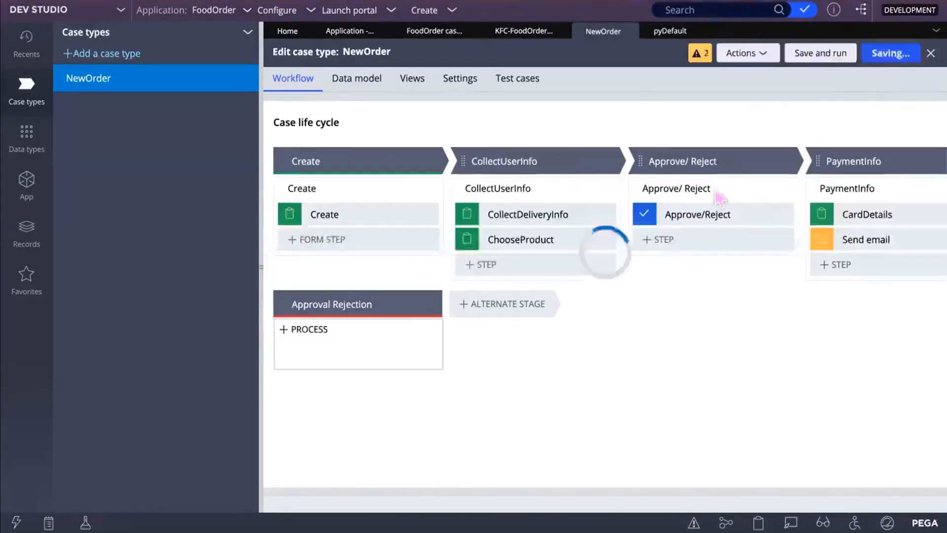
left_click(662, 30)
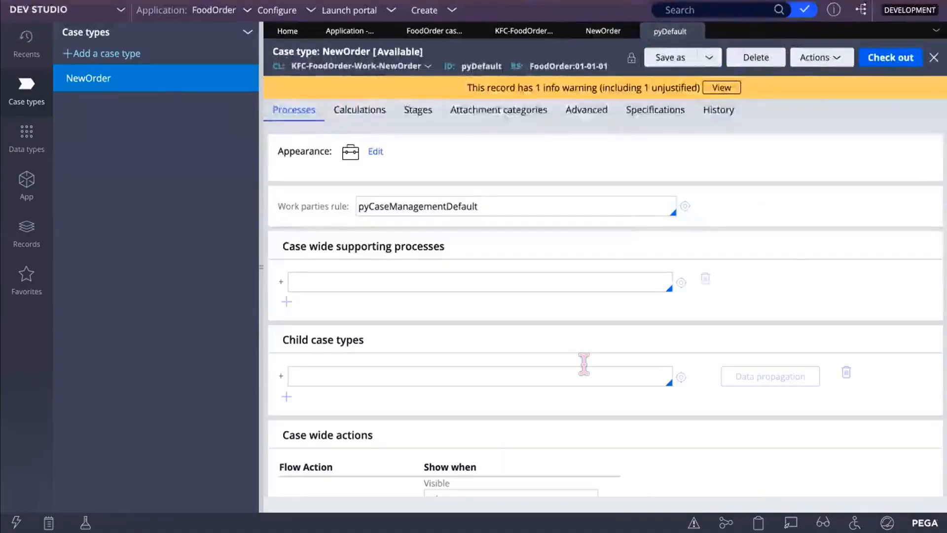
scroll(584, 364, "down", 4)
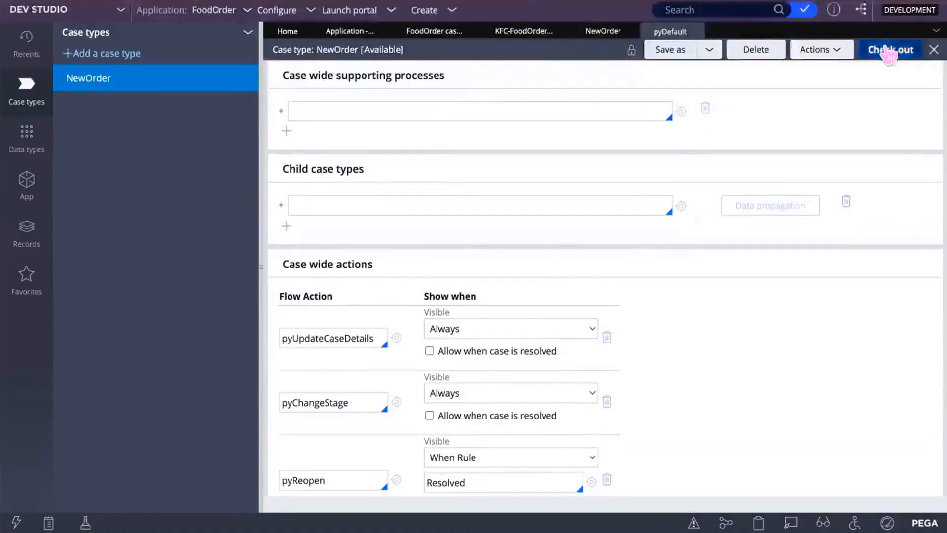
left_click(889, 51)
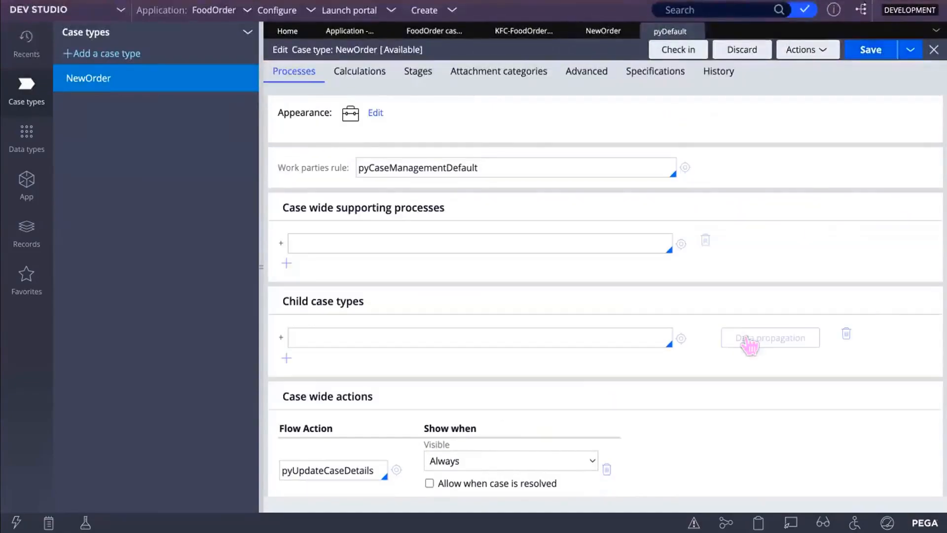
scroll(581, 368, "down", 1)
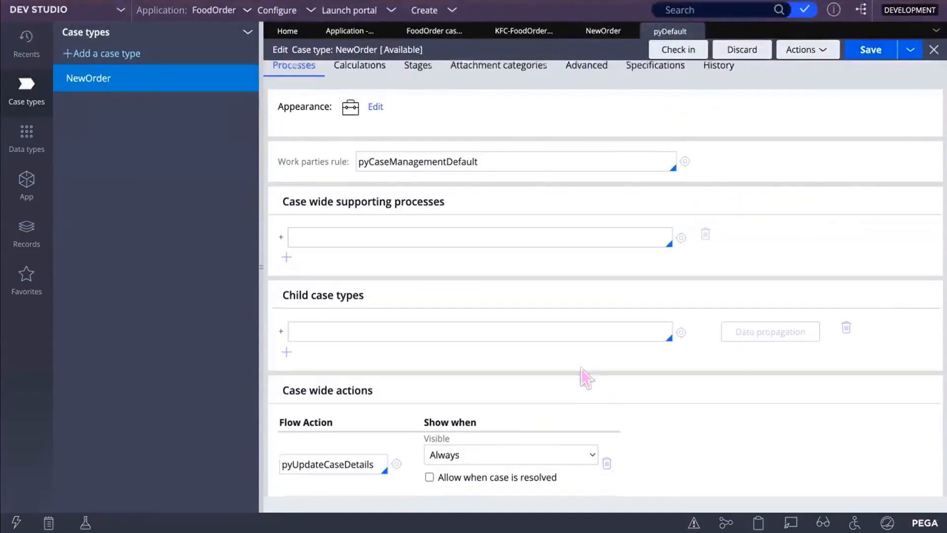
scroll(581, 369, "down", 3)
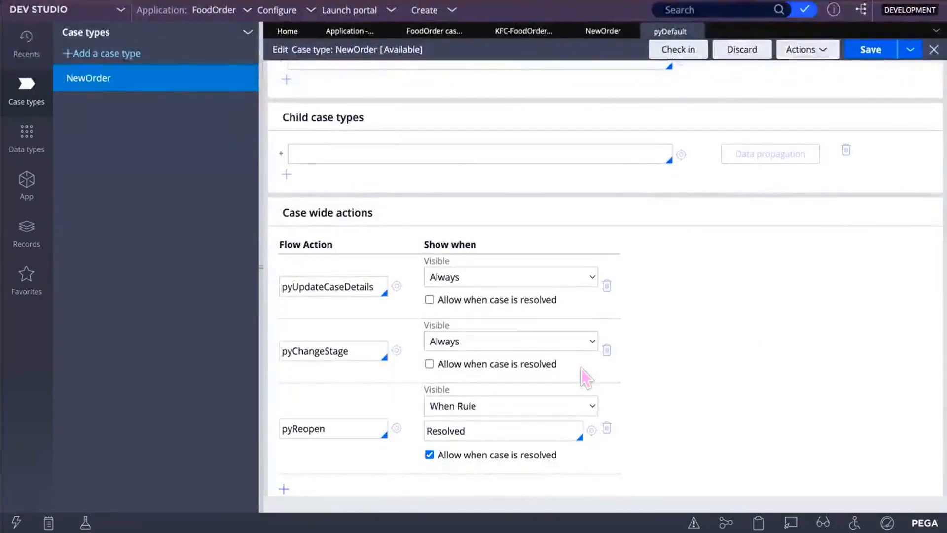
scroll(581, 368, "up", 1)
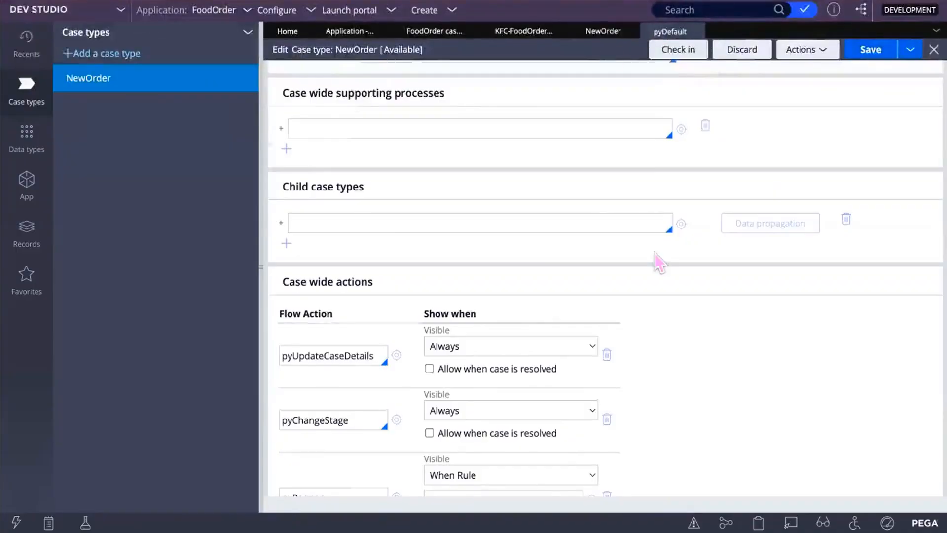
scroll(655, 261, "up", 3)
left_click(418, 110)
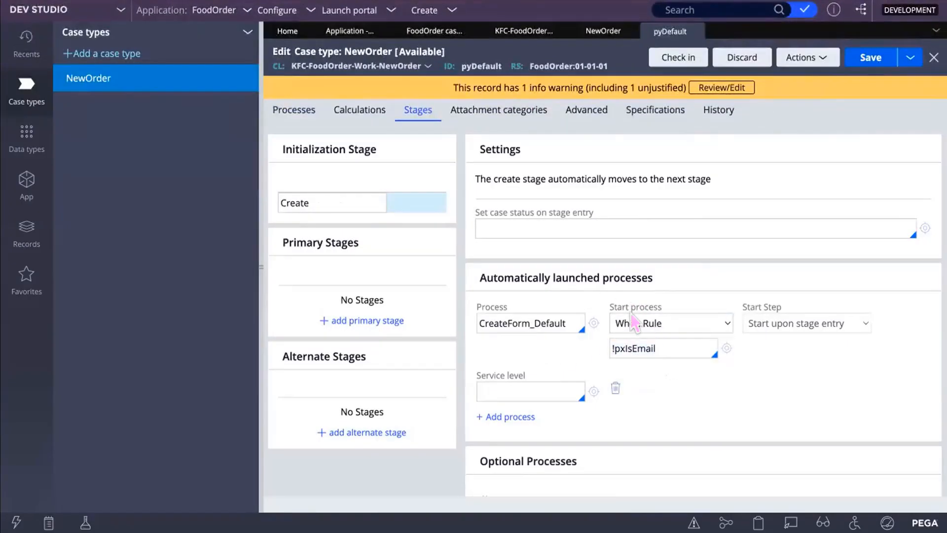
left_click(821, 57)
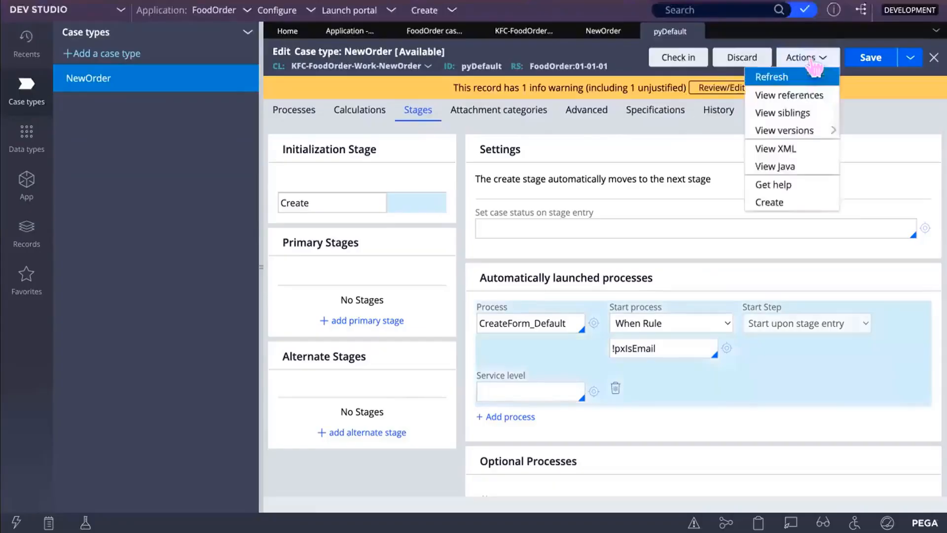
left_click(782, 78)
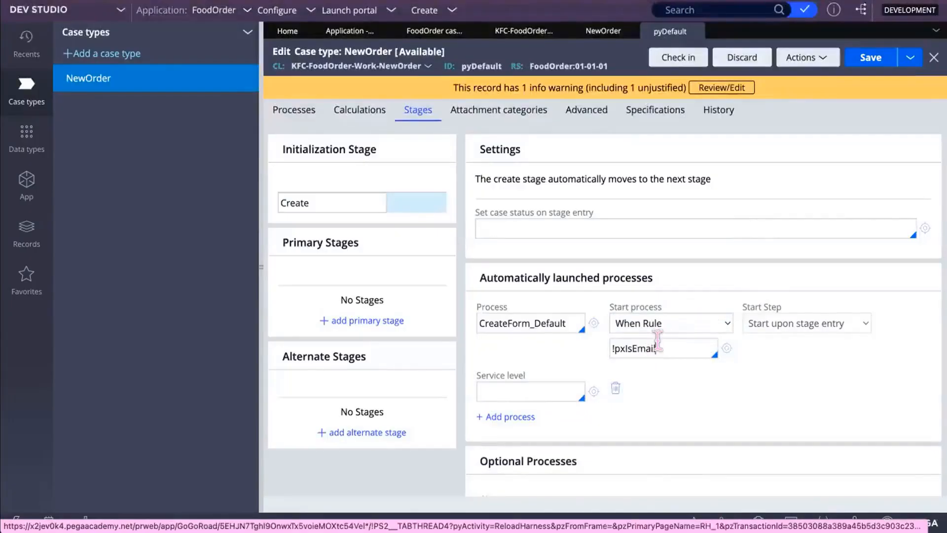
left_click(740, 59)
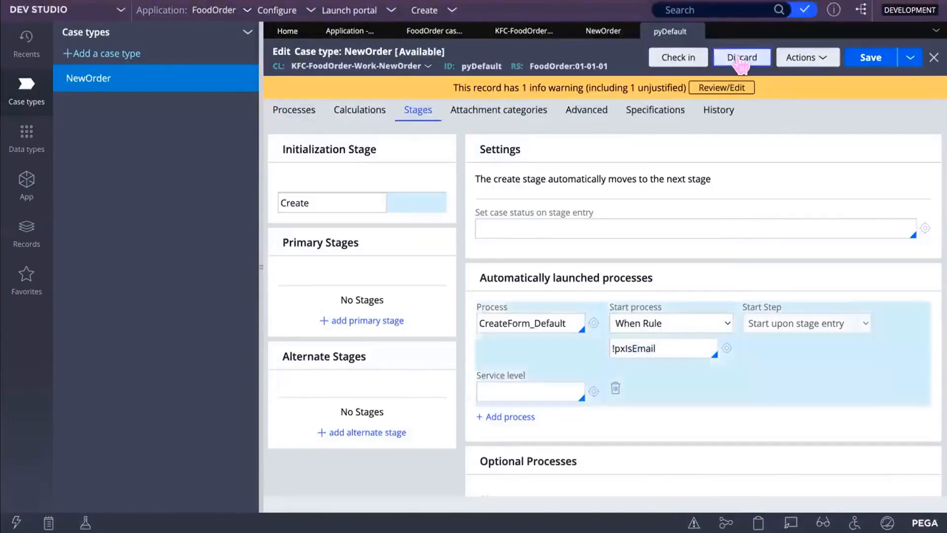
left_click(799, 331)
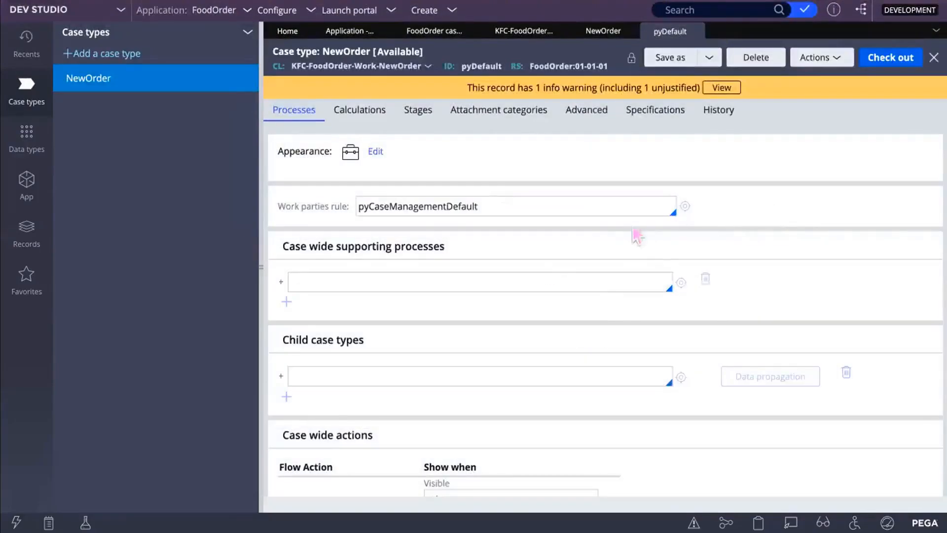
left_click(696, 30)
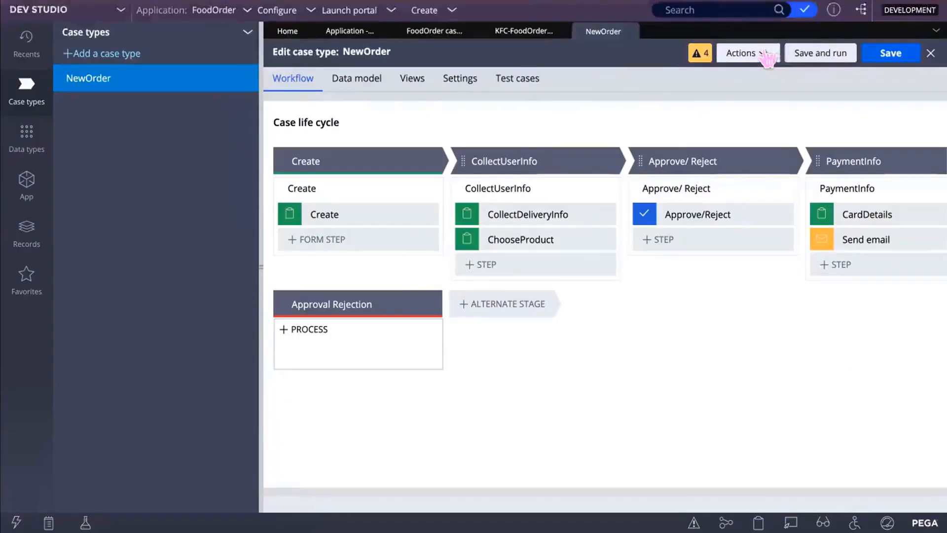
Step: Open the rule form of the NewOrder case type, show its stages and check the rule out
left_click(747, 52)
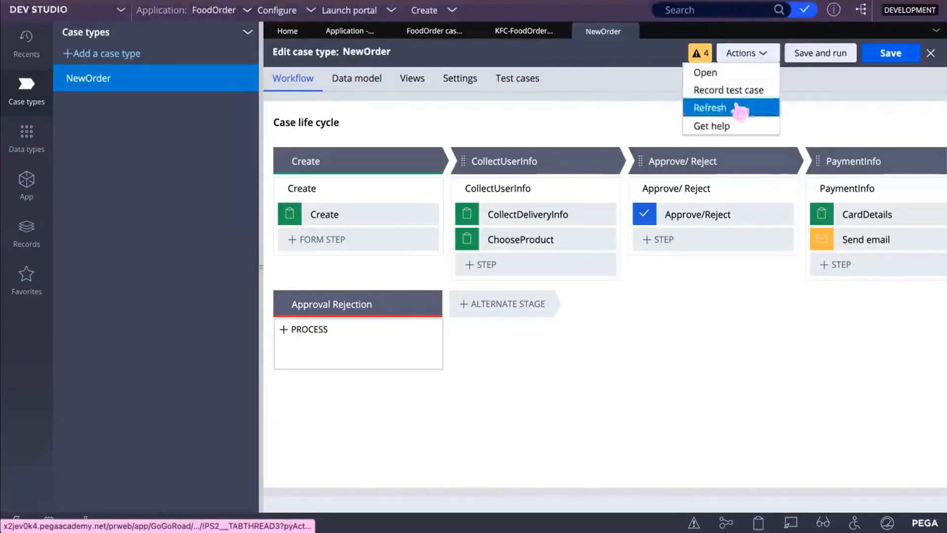
left_click(734, 73)
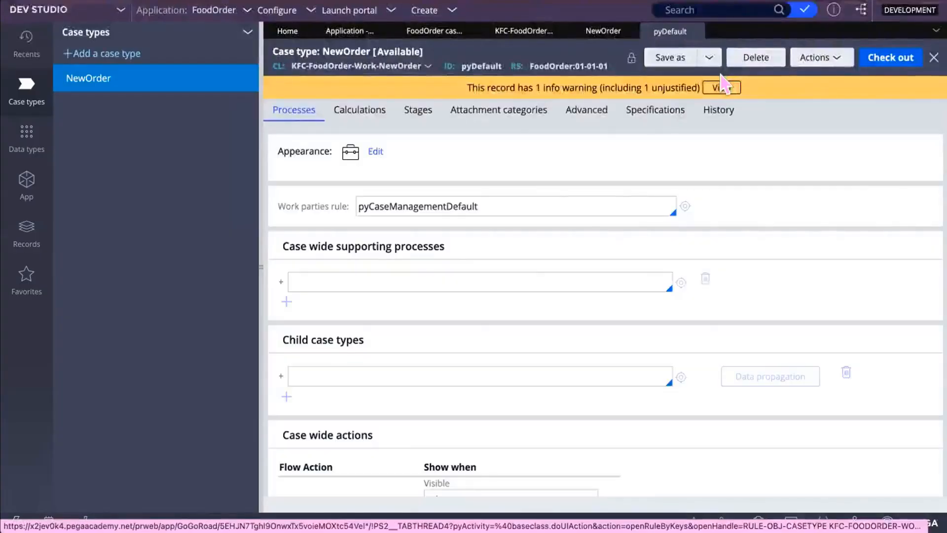
left_click(418, 110)
left_click_drag(660, 348, 605, 345)
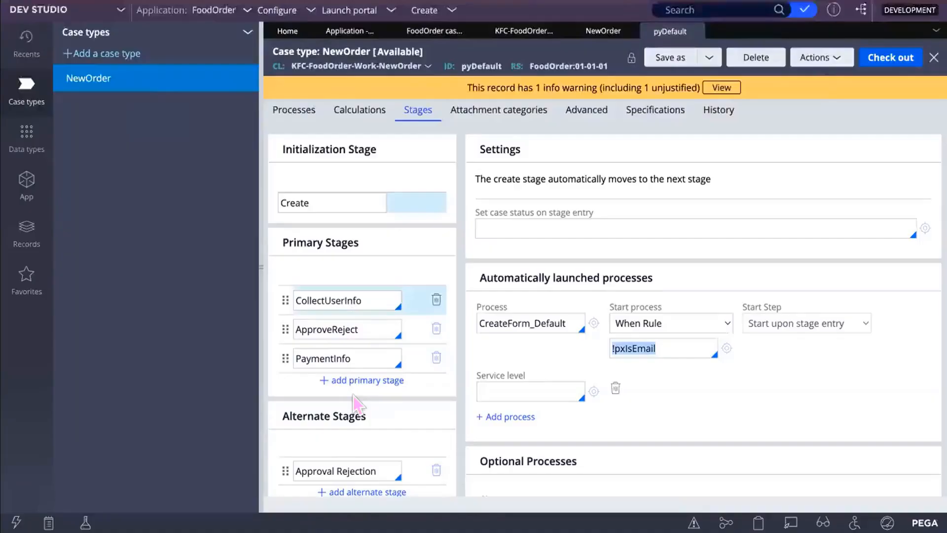
scroll(353, 395, "down", 2)
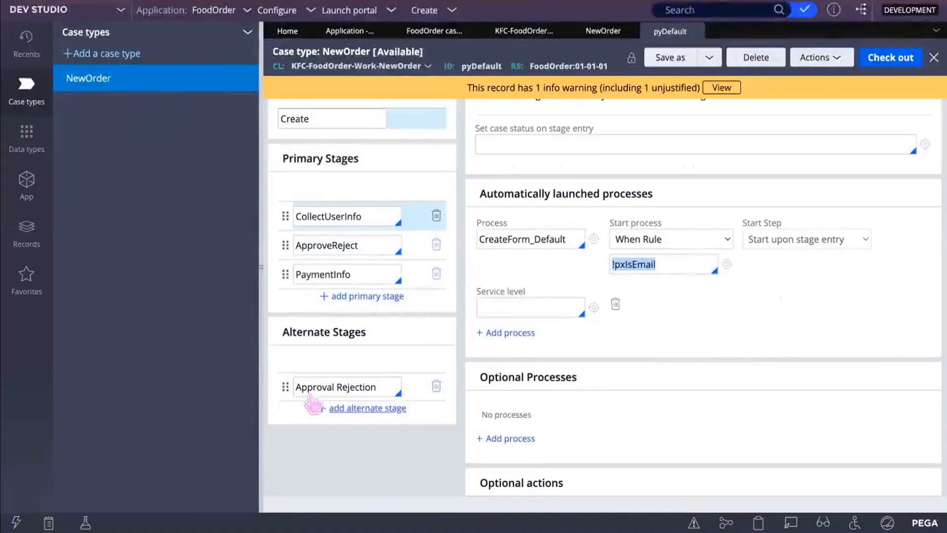
scroll(366, 411, "up", 2)
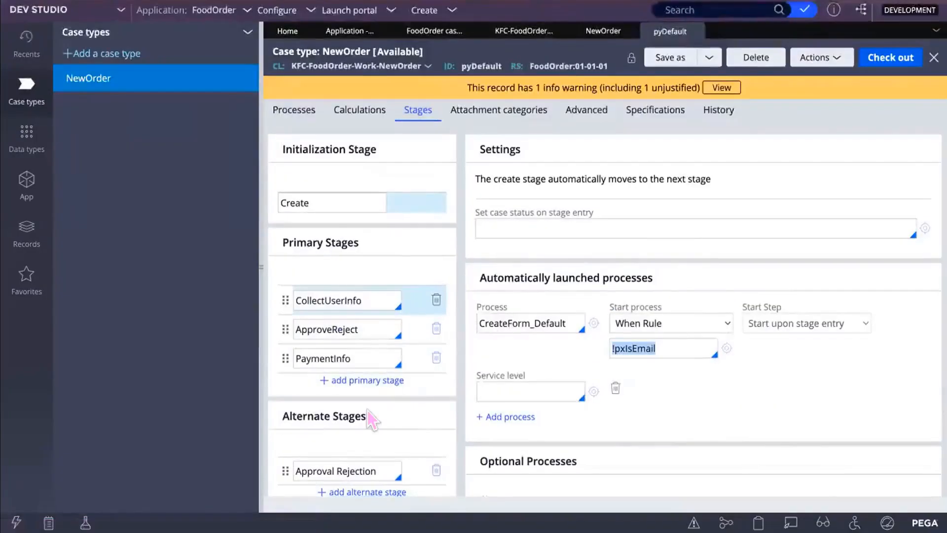
left_click(887, 57)
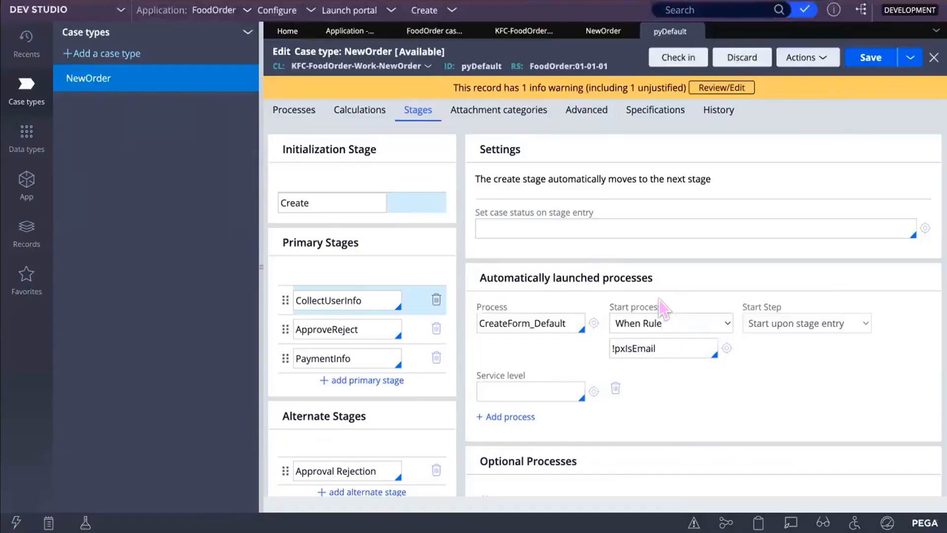
Step: Set the start condition of the Create stage's CreateForm_Default process to the Never when rule and save the case type rule
left_click(324, 199)
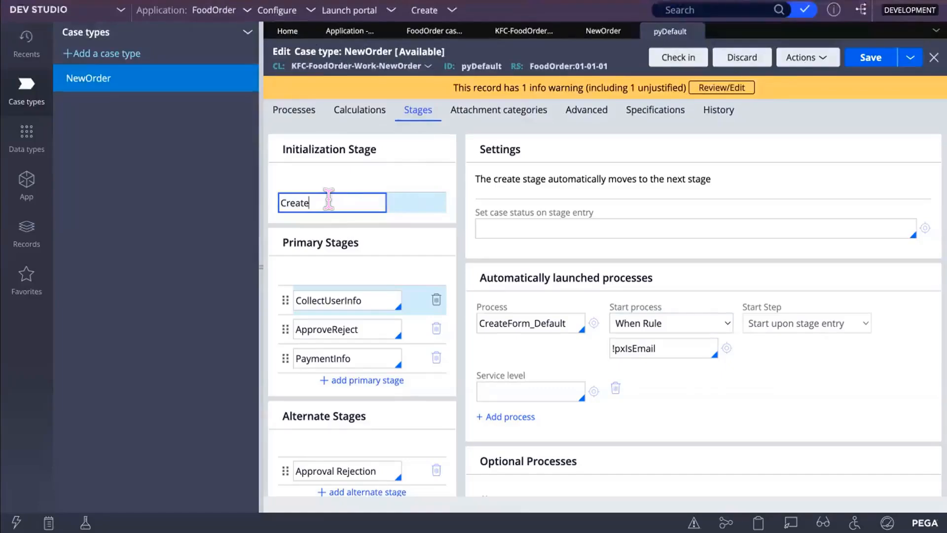
left_click(666, 351)
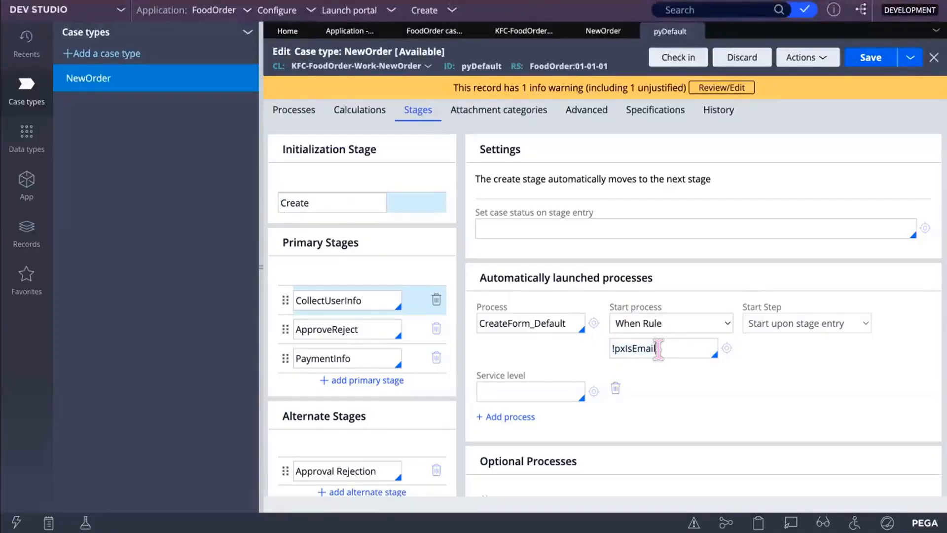
key("BackSpace")
key("BackSpace")
key("BackSpace")
key("BackSpace")
key("BackSpace")
key("BackSpace")
key("BackSpace")
key("BackSpace")
key("BackSpace")
key("BackSpace")
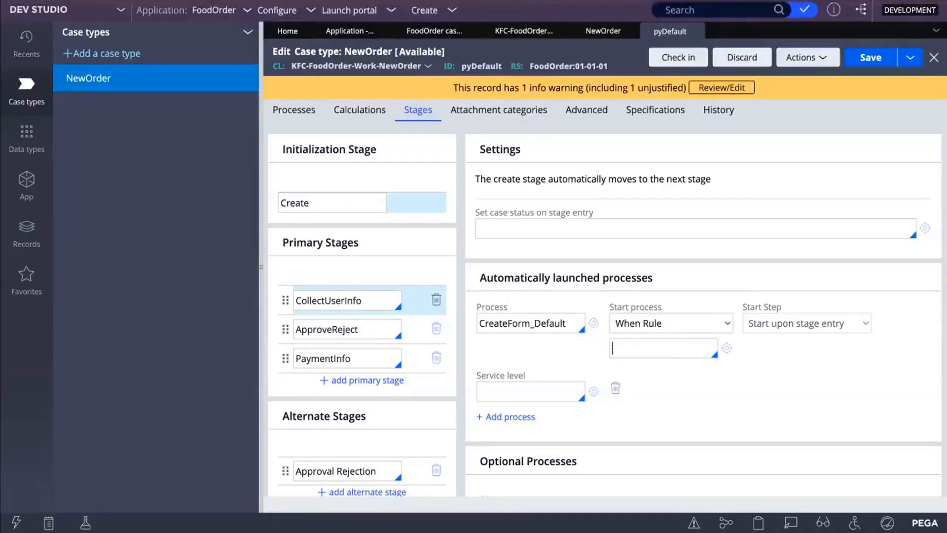
type("N")
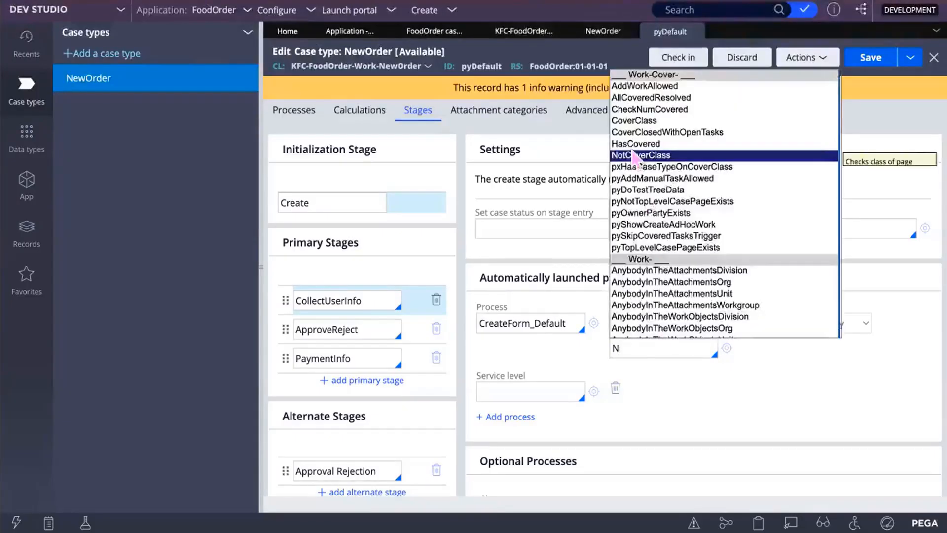
type("e")
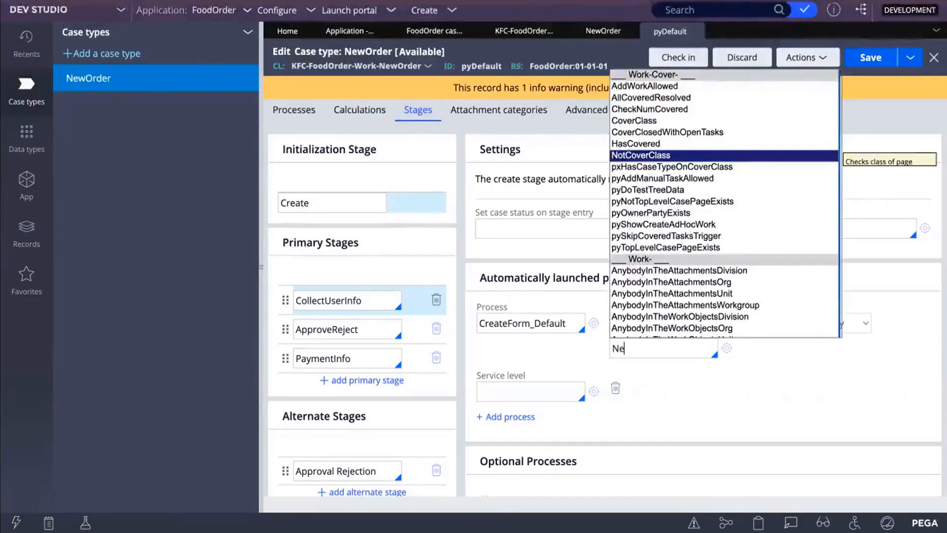
type("ver")
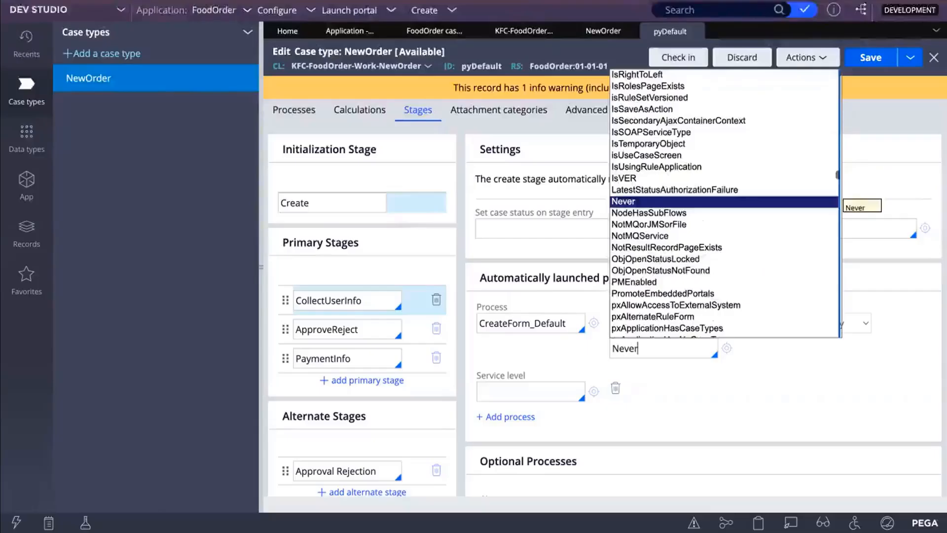
left_click(632, 200)
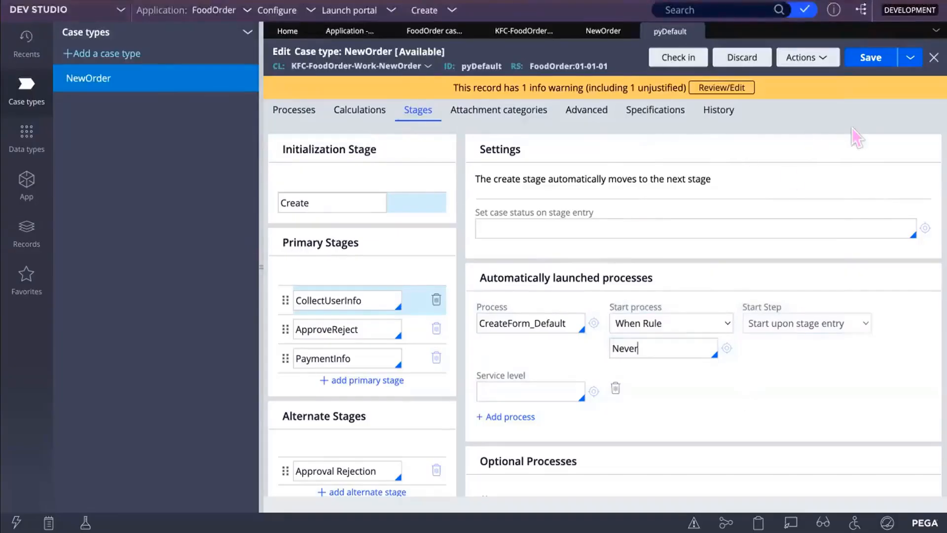
left_click(864, 55)
left_click(872, 59)
Step: Begin checking in the case type rule and enter the check-in comment "Modify When Rule"
left_click(674, 59)
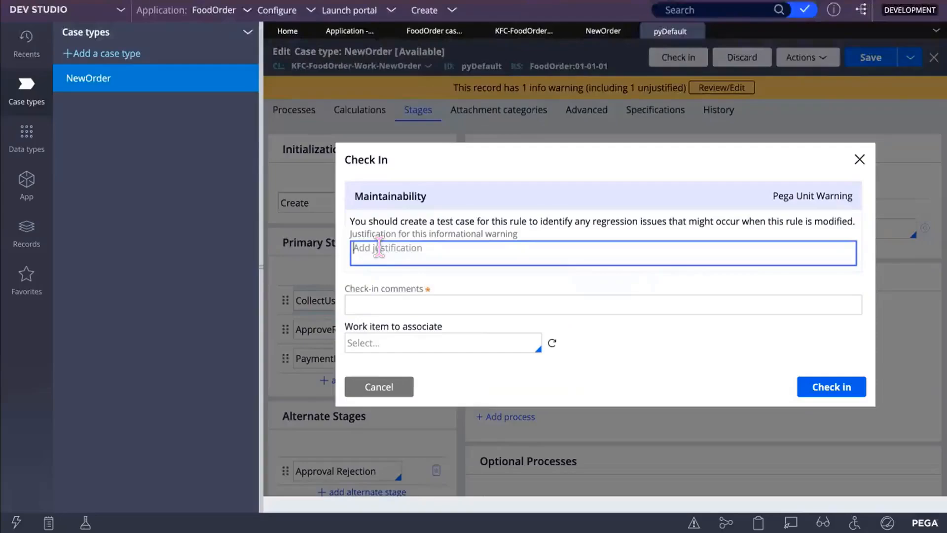
left_click(379, 304)
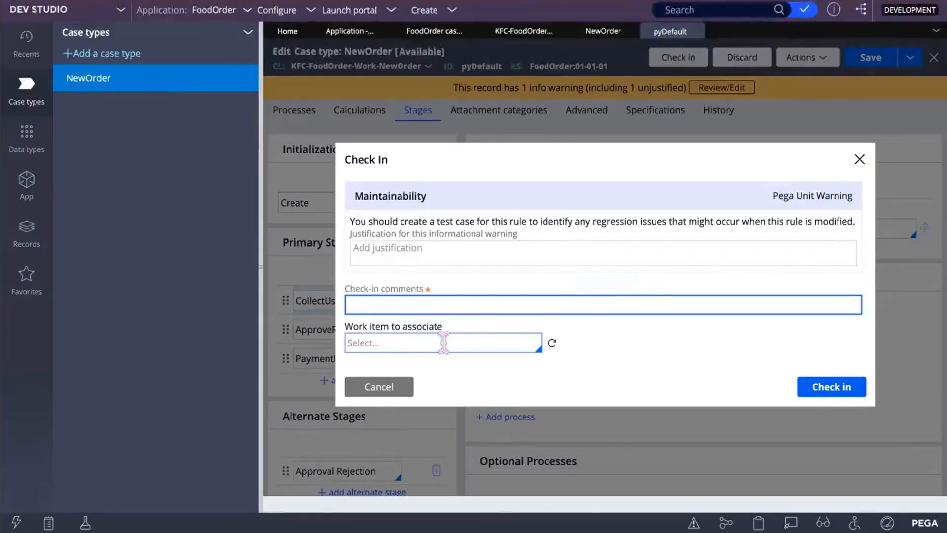
type("Addesom")
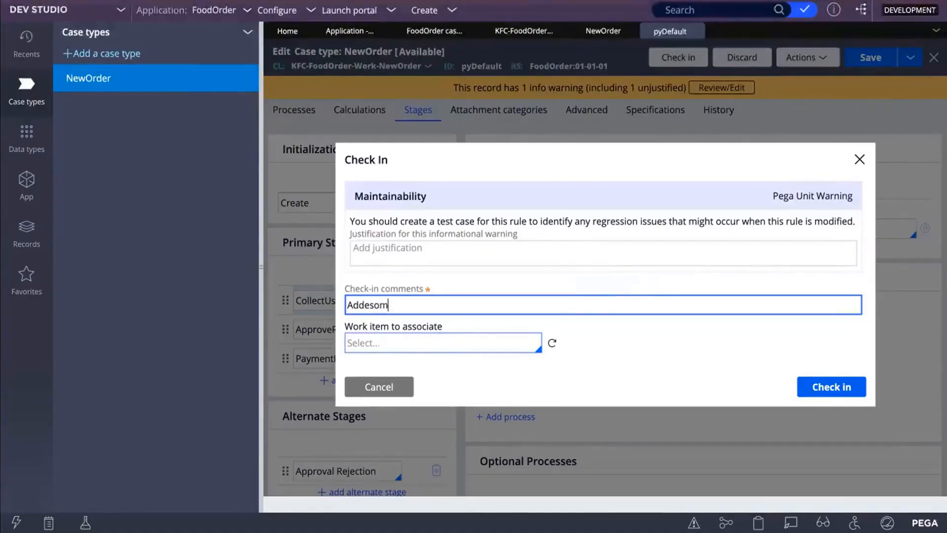
type("e Ru")
key("BackSpace")
key("BackSpace")
key("BackSpace")
key("BackSpace")
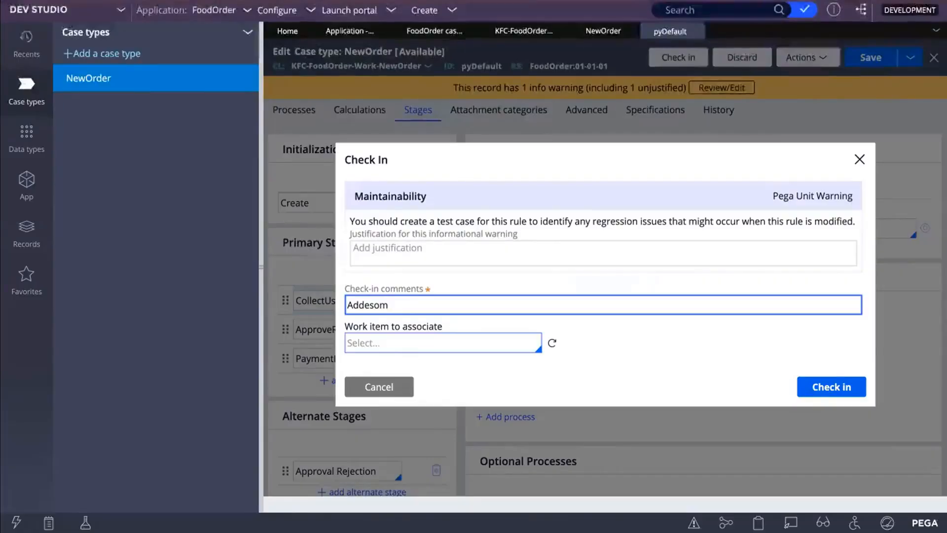
type("eRules")
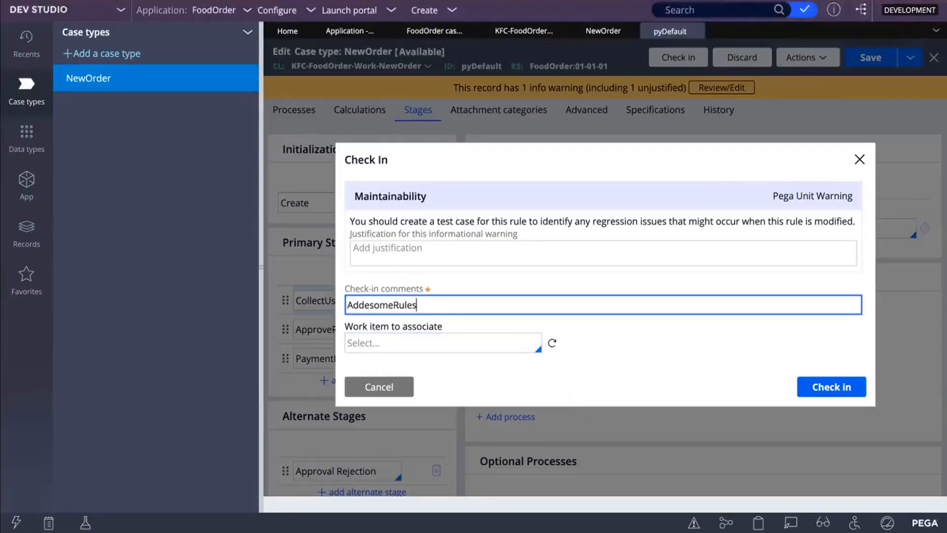
key("BackSpace")
key("BackSpace")
key("BackSpace")
key("BackSpace")
key("BackSpace")
key("BackSpace")
key("BackSpace")
key("BackSpace")
key("BackSpace")
key("BackSpace")
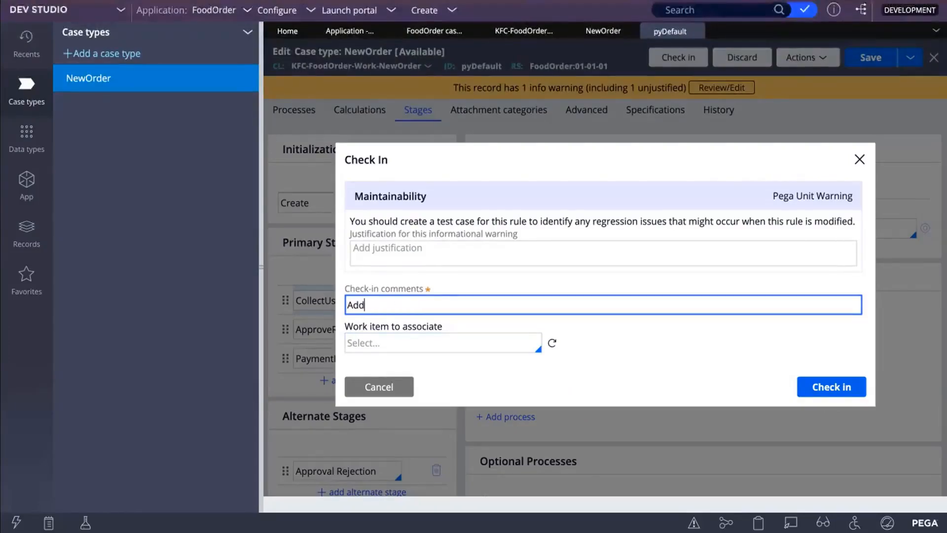
type("ed")
key("BackSpace")
key("BackSpace")
key("BackSpace")
key("BackSpace")
key("BackSpace")
type("Modify")
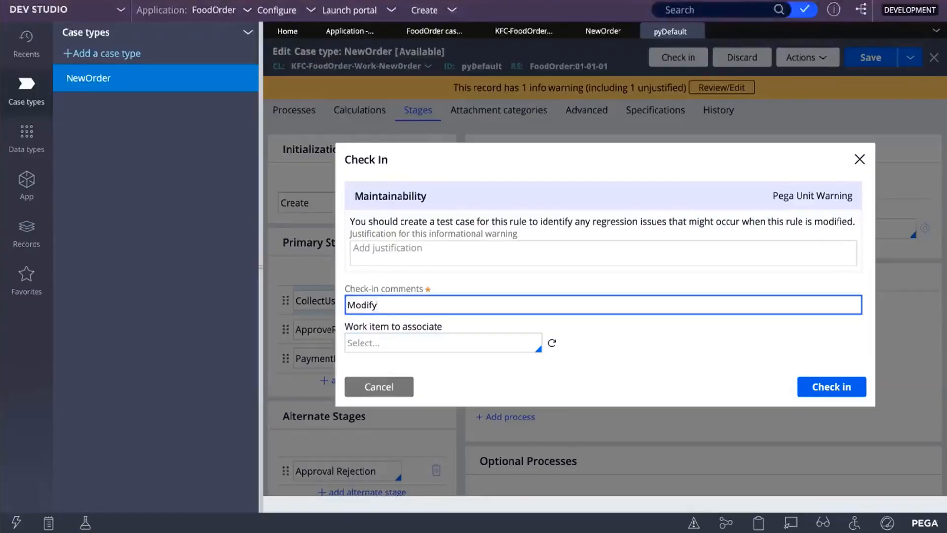
type("WhenRule")
left_click(377, 297)
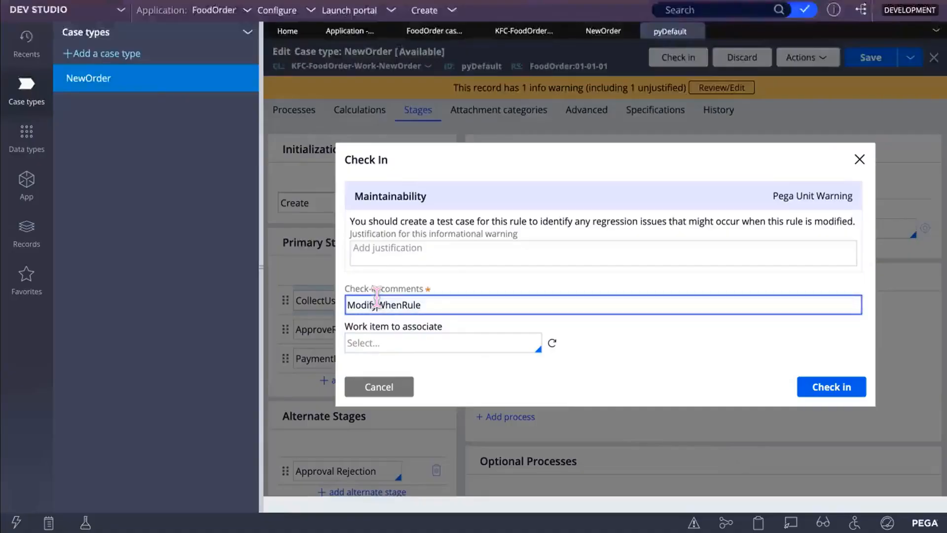
left_click(403, 301)
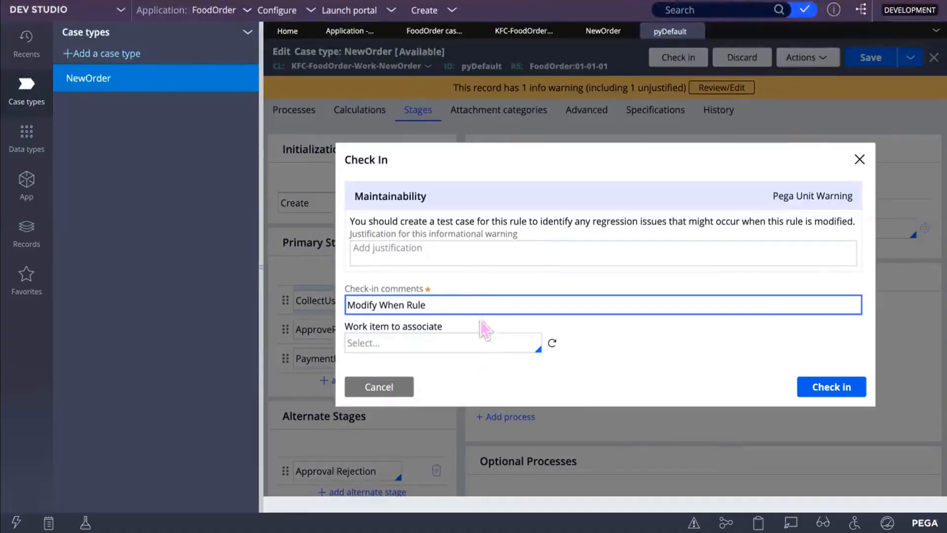
Step: Complete the check-in of the NewOrder case type rule and open its full history
left_click(834, 391)
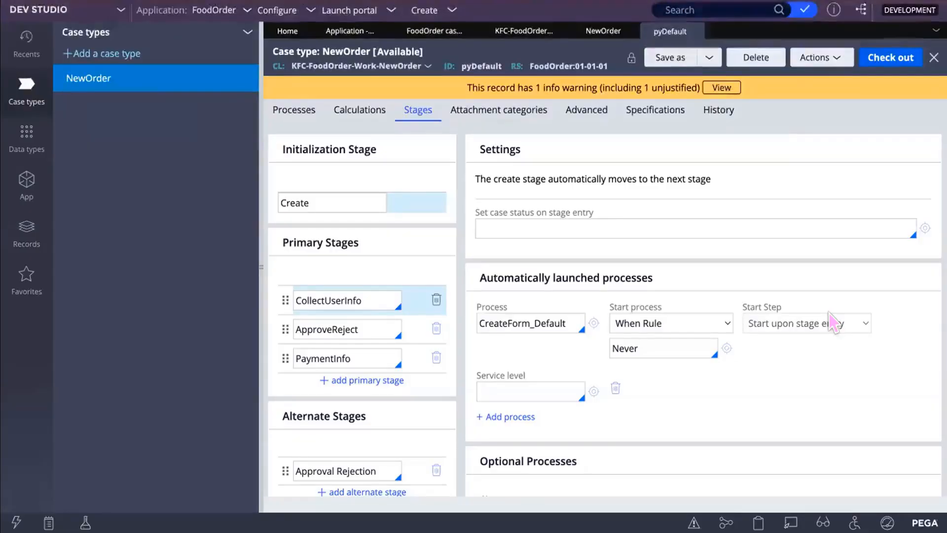
left_click(716, 115)
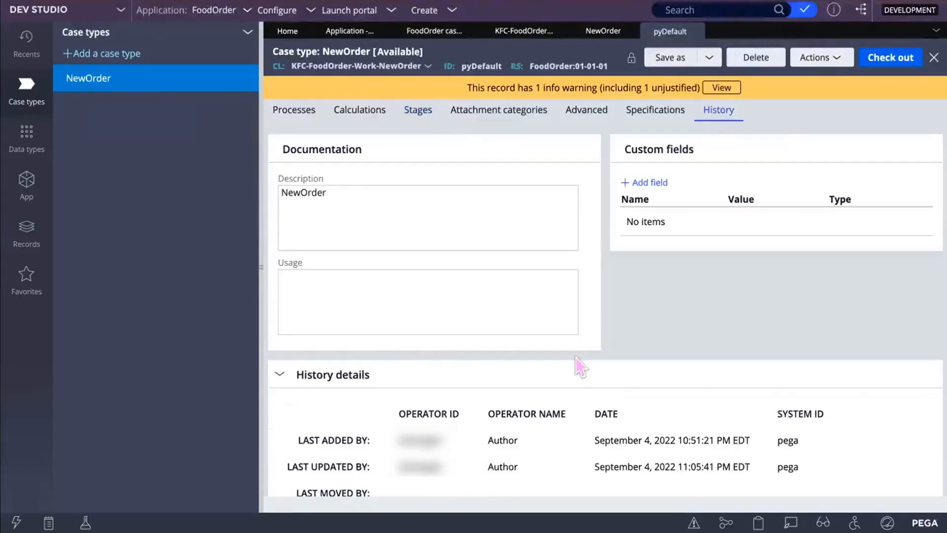
scroll(576, 357, "down", 1)
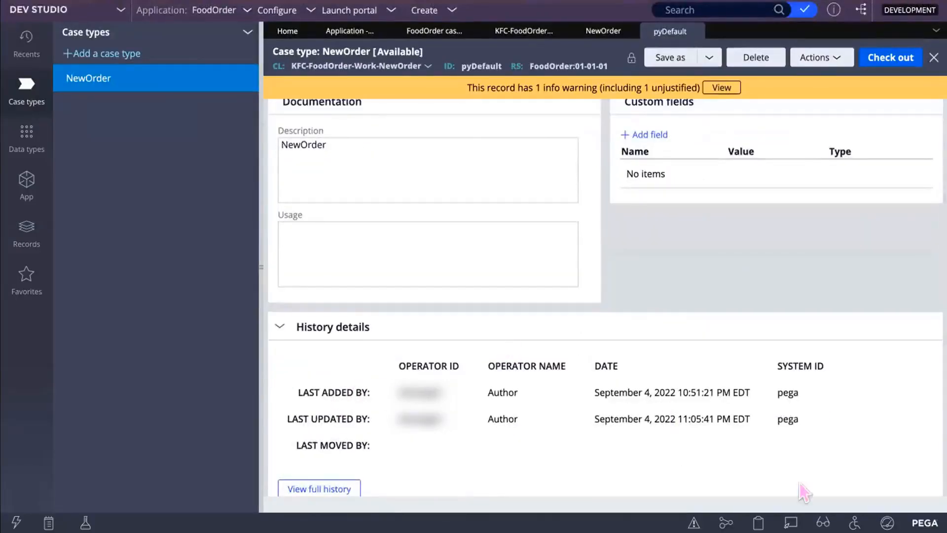
left_click(323, 488)
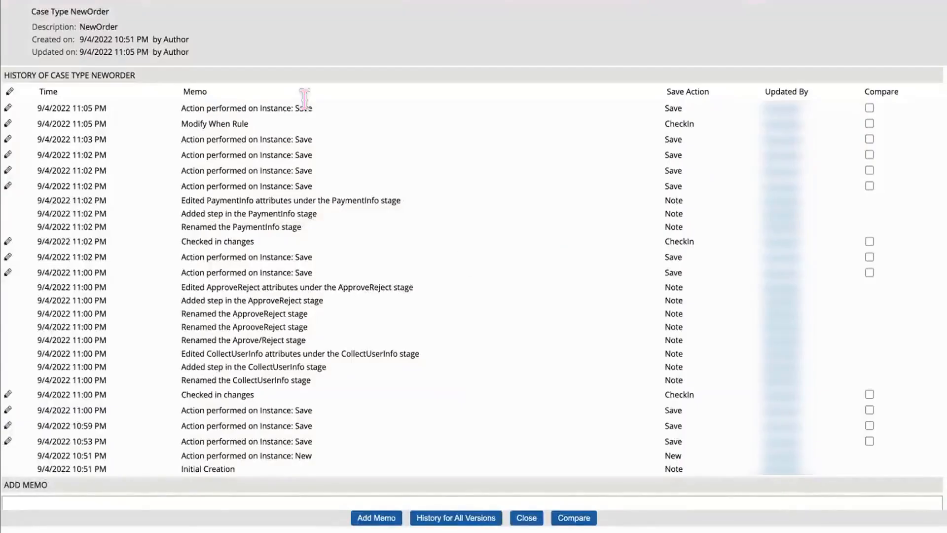
Step: Examine the memos and save actions in the NewOrder history, especially the "Modify When Rule" check-in entry, and return to the rule form
left_click_drag(313, 108, 186, 107)
left_click_drag(256, 126, 167, 126)
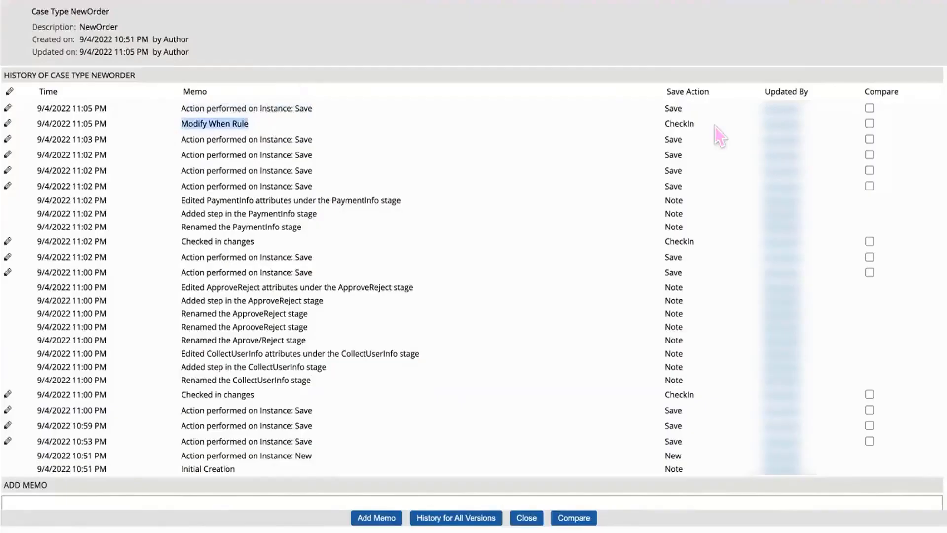
left_click_drag(705, 123, 636, 121)
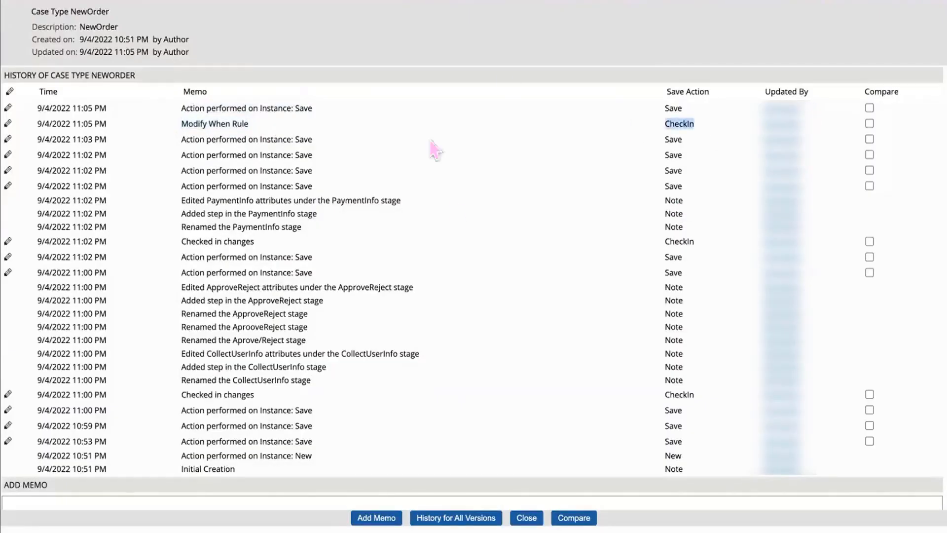
left_click_drag(252, 130, 160, 128)
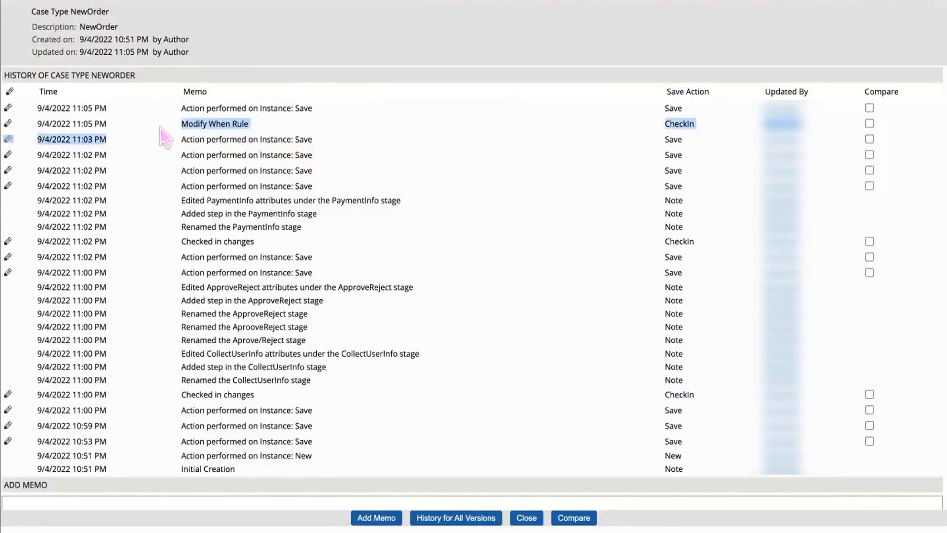
left_click(535, 145)
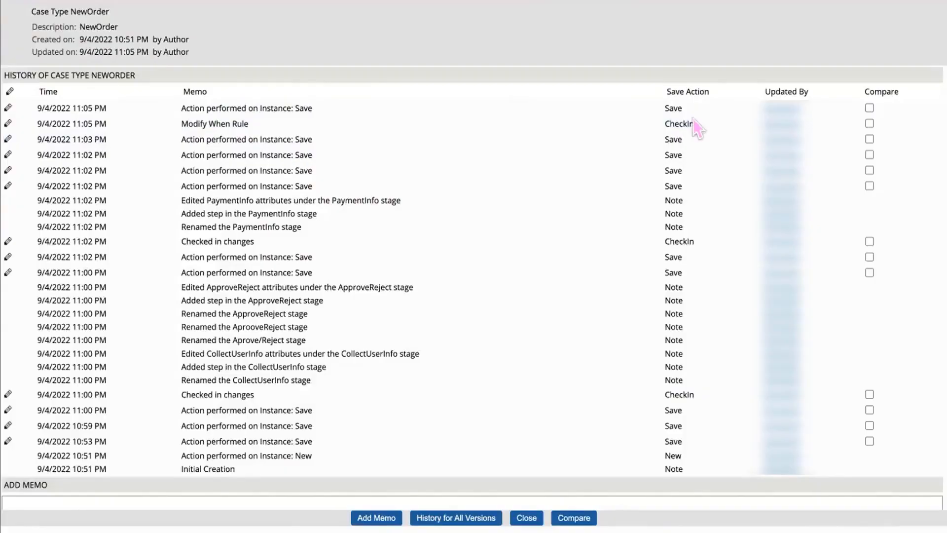
left_click_drag(693, 120, 637, 120)
left_click(248, 119)
left_click_drag(248, 119, 165, 123)
left_click(236, 122)
scroll(460, 287, "down", 1)
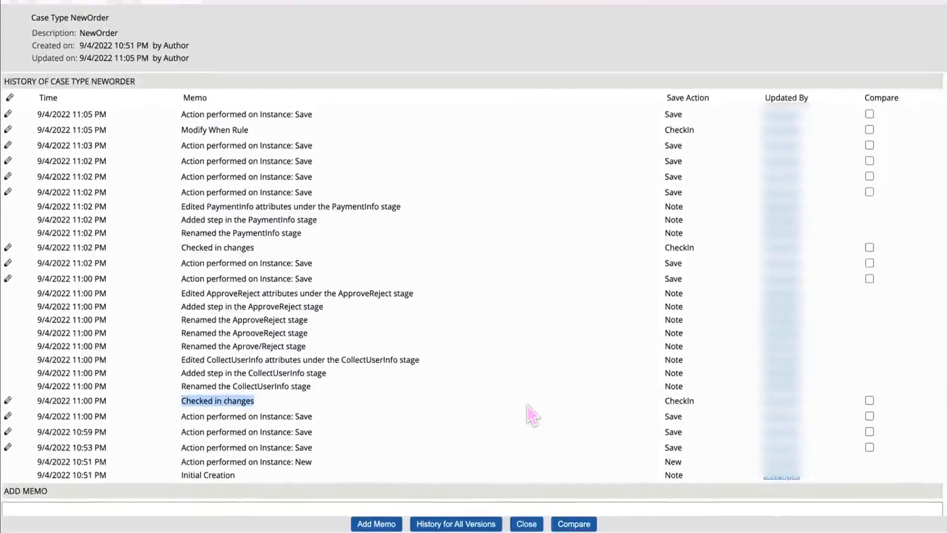
scroll(530, 414, "down", 1)
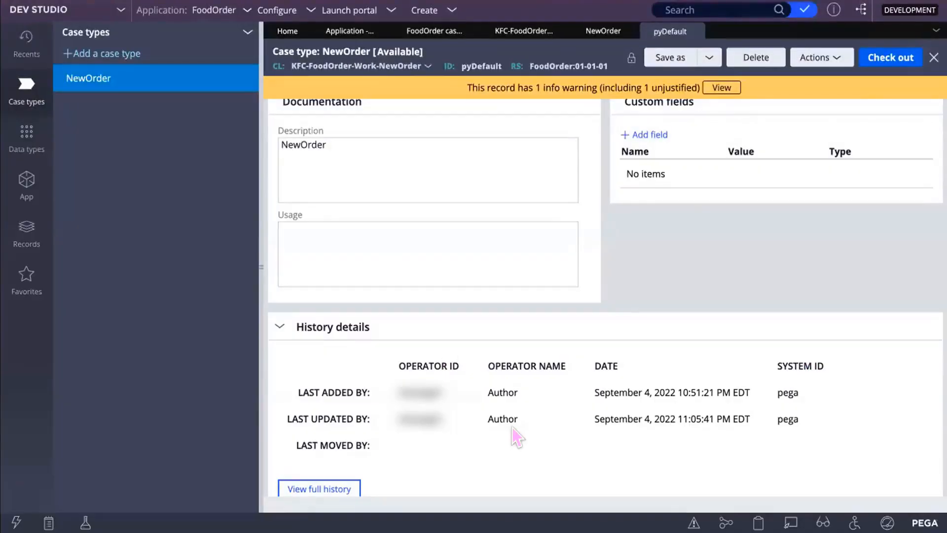
scroll(512, 428, "up", 2)
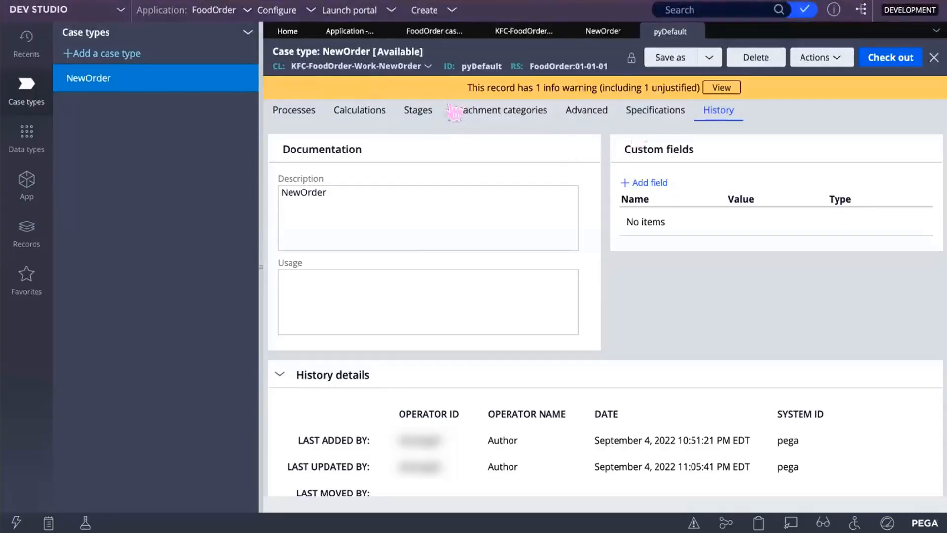
Step: Open the NewOrder case type's workflow, save the case type and look across its life cycle stages
left_click(127, 84)
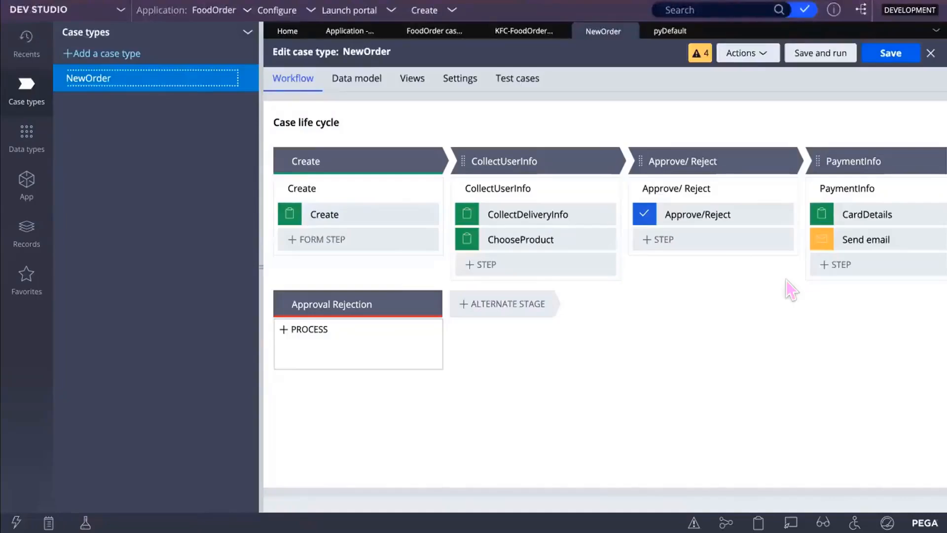
left_click(892, 53)
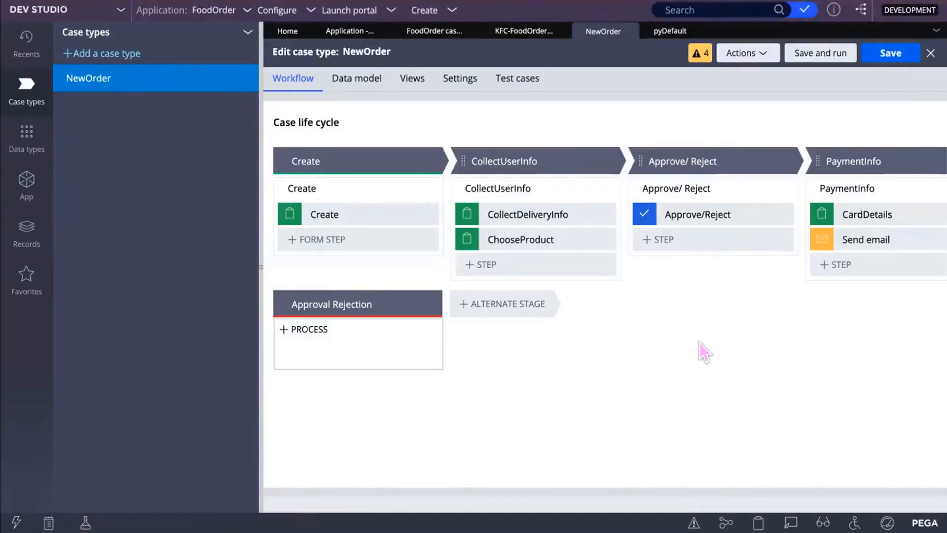
scroll(700, 342, "right", 3)
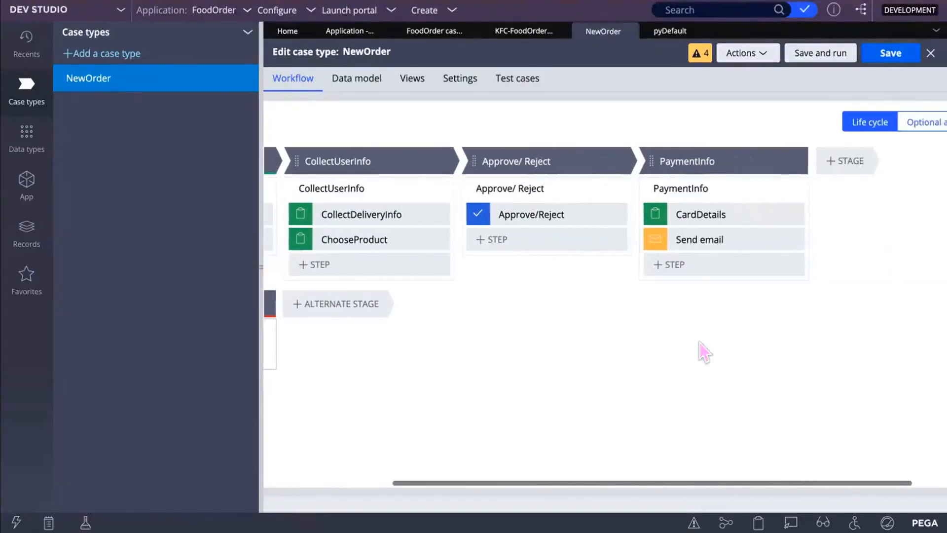
scroll(699, 342, "left", 2)
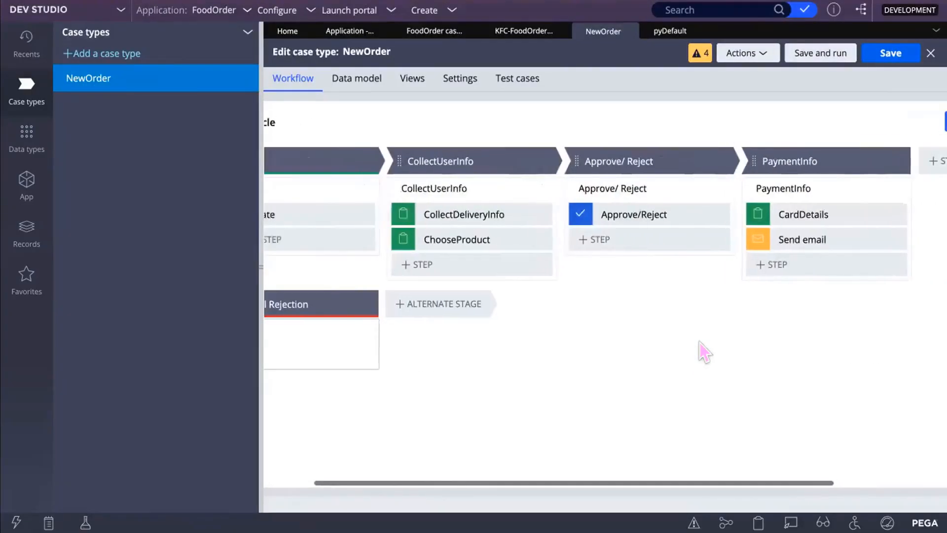
scroll(699, 343, "left", 1)
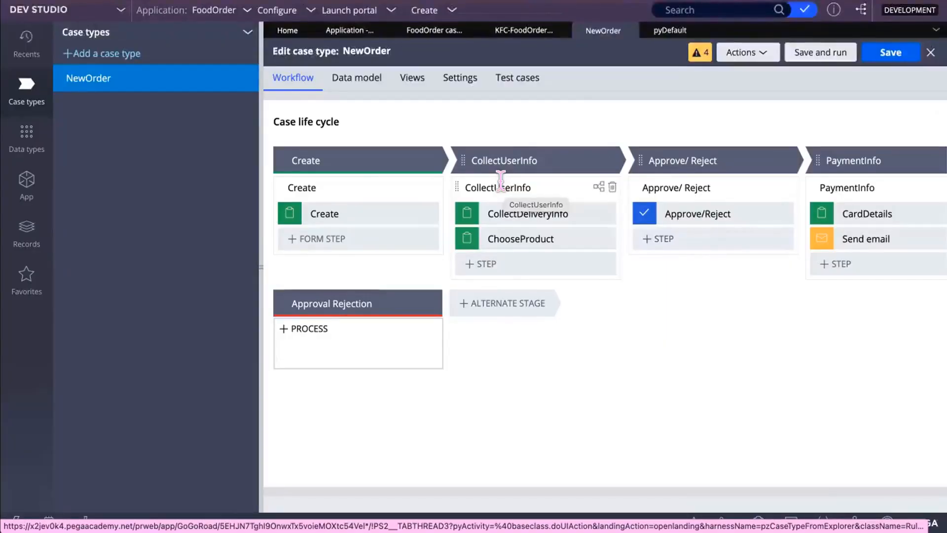
Step: Inspect the CollectUserInfo process flow with its CollectDeliveryInfo and ChooseProduct shapes, and return to the case life cycle
left_click(597, 188)
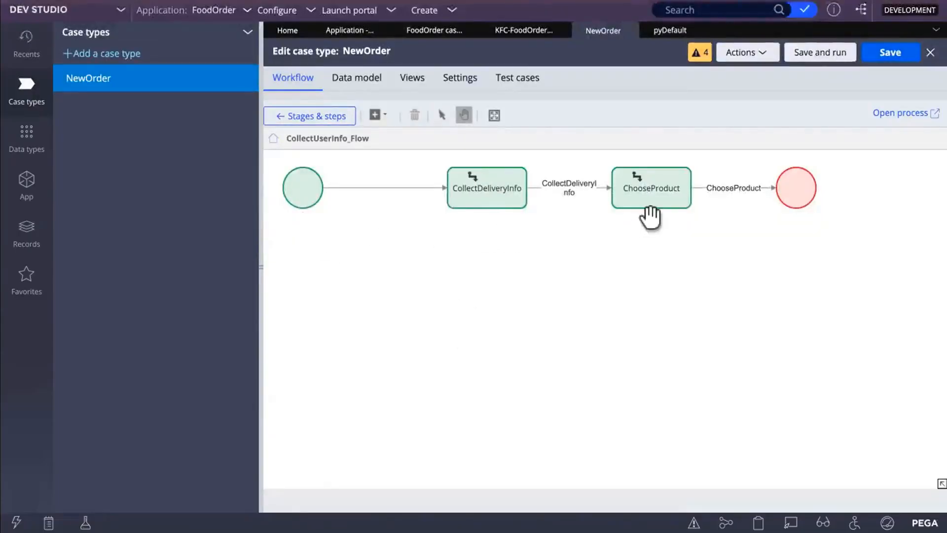
left_click(493, 202)
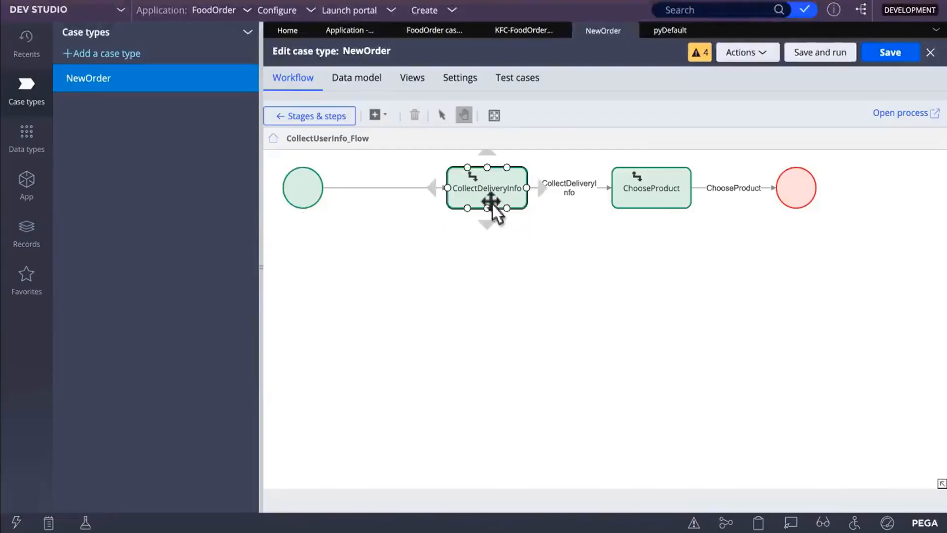
left_click(561, 235)
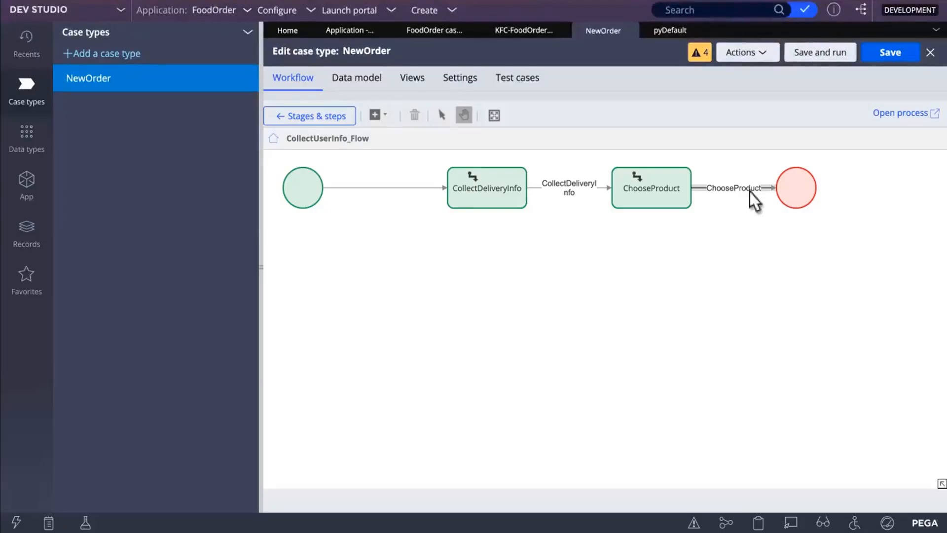
left_click(651, 194)
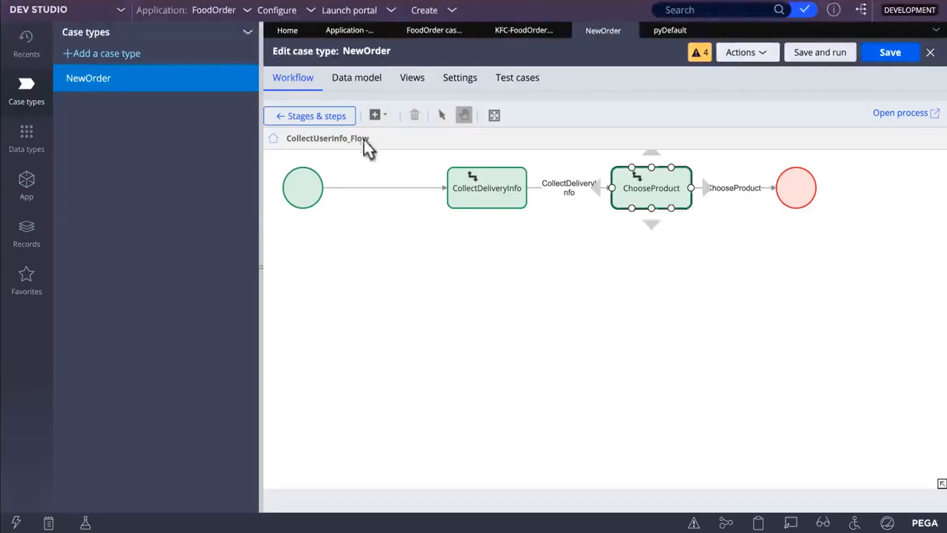
left_click(325, 119)
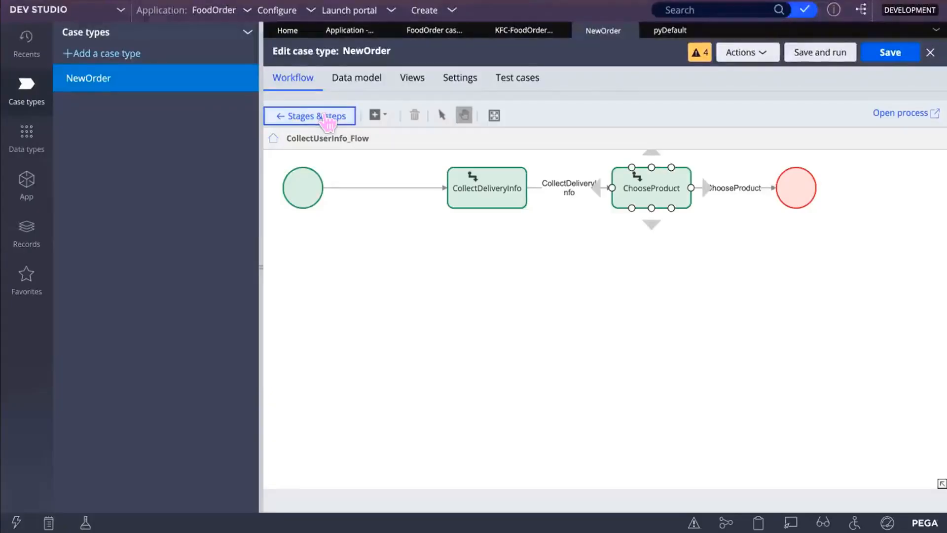
left_click(302, 118)
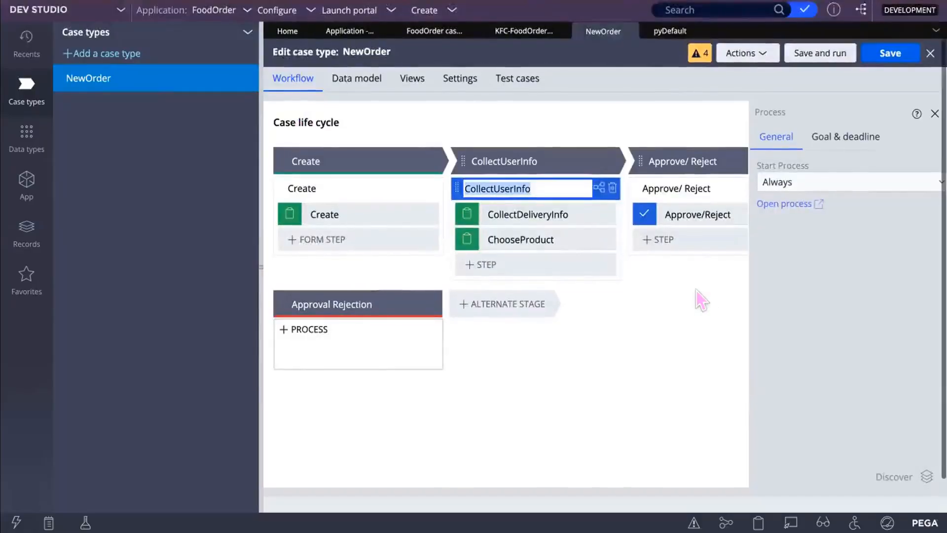
left_click(930, 111)
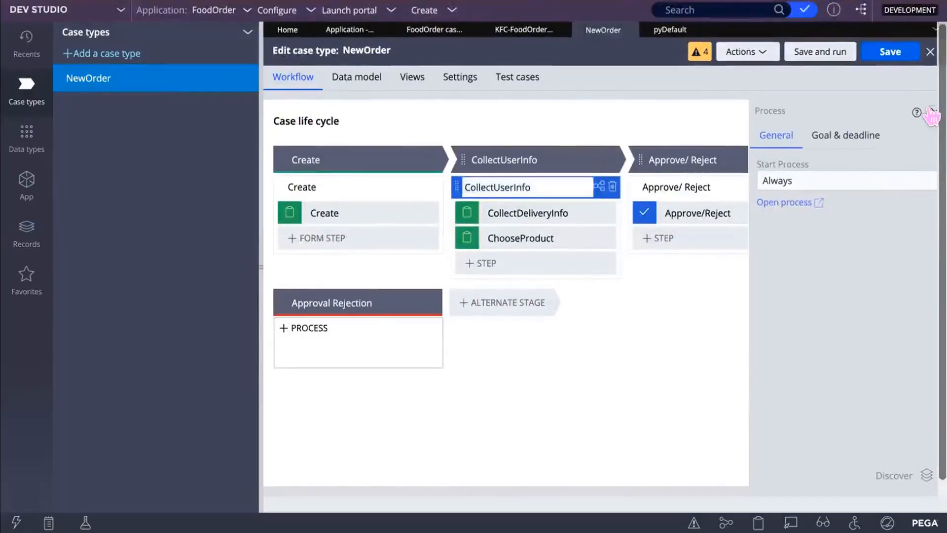
left_click(930, 111)
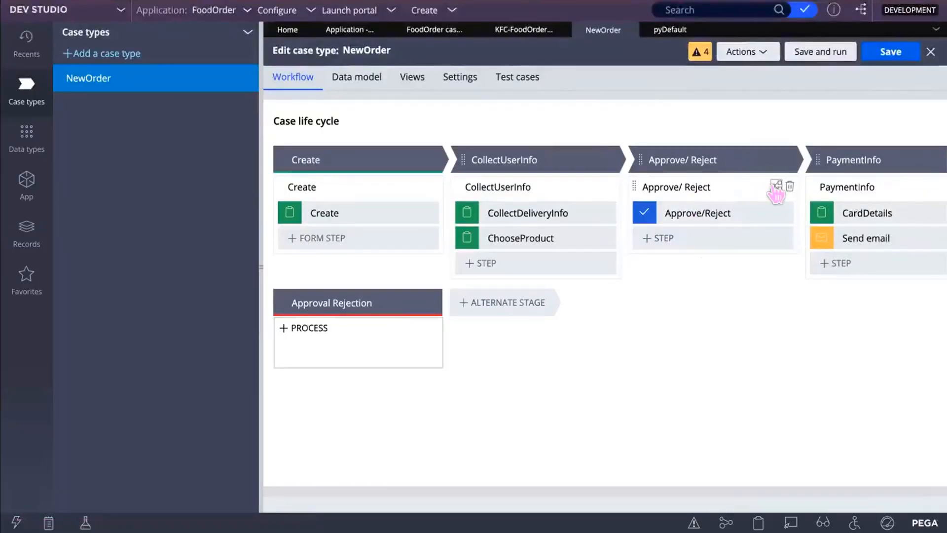
Step: Inspect the process flow of the Approve/ Reject stage and its Approve/Reject shape, and return to the case life cycle
left_click(775, 186)
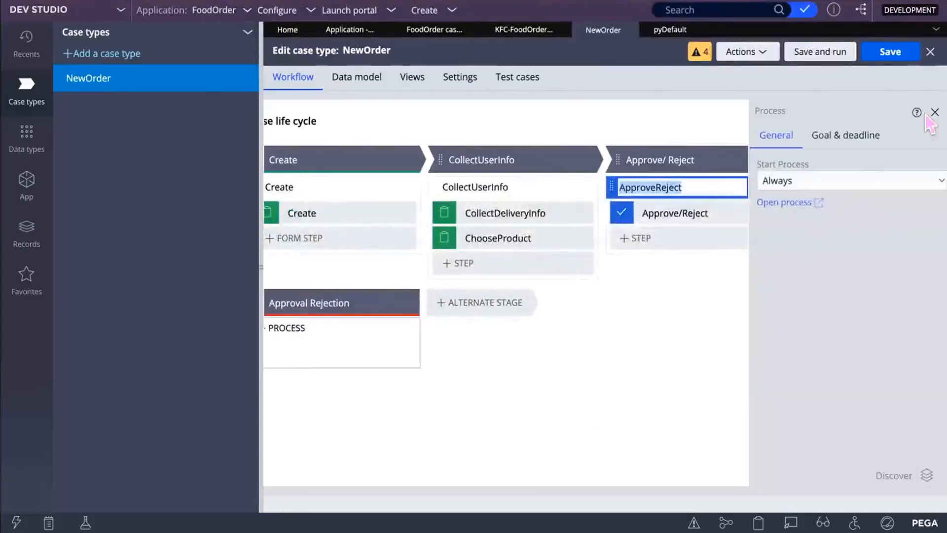
left_click(931, 126)
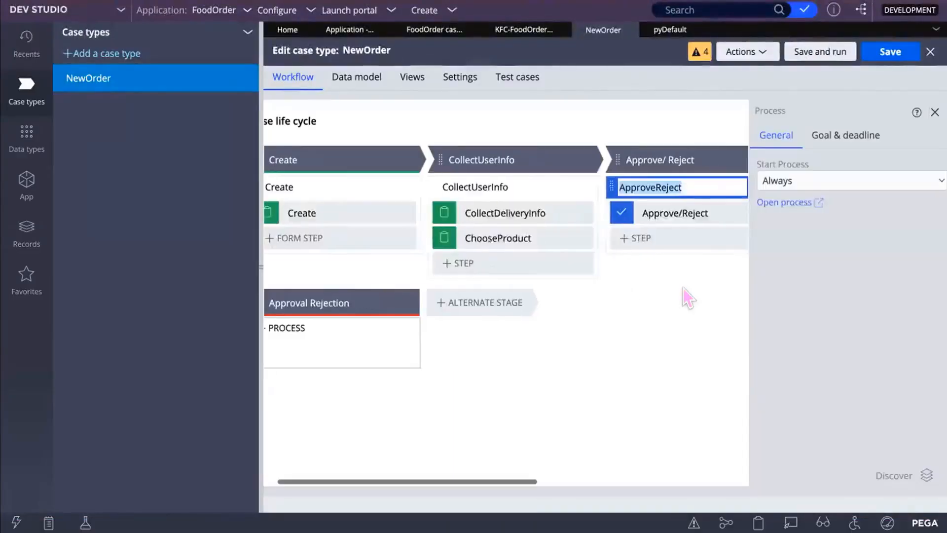
left_click(935, 113)
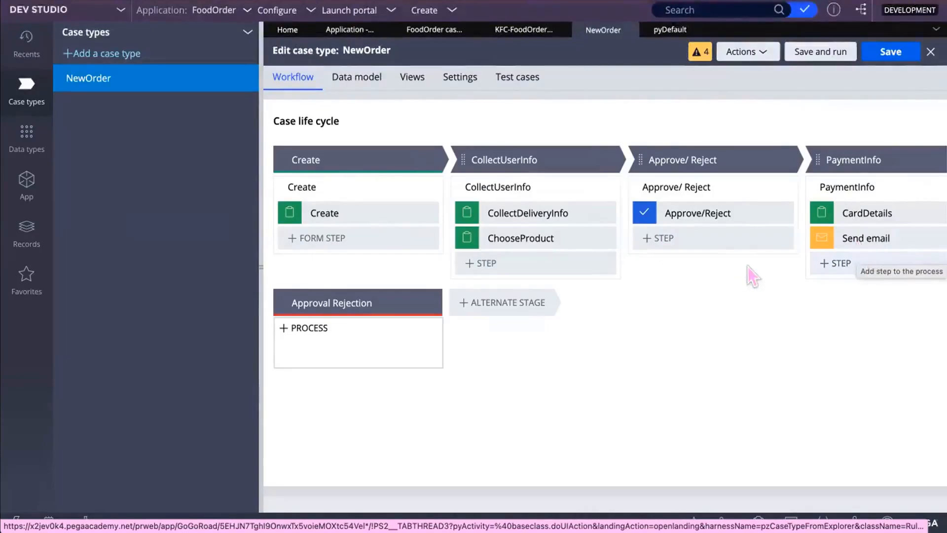
mouse_move(770, 180)
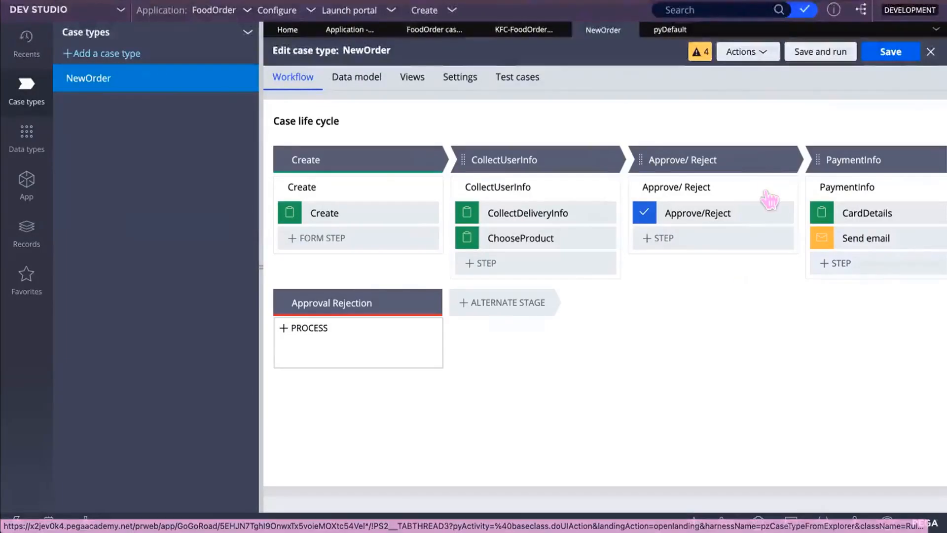
left_click(779, 185)
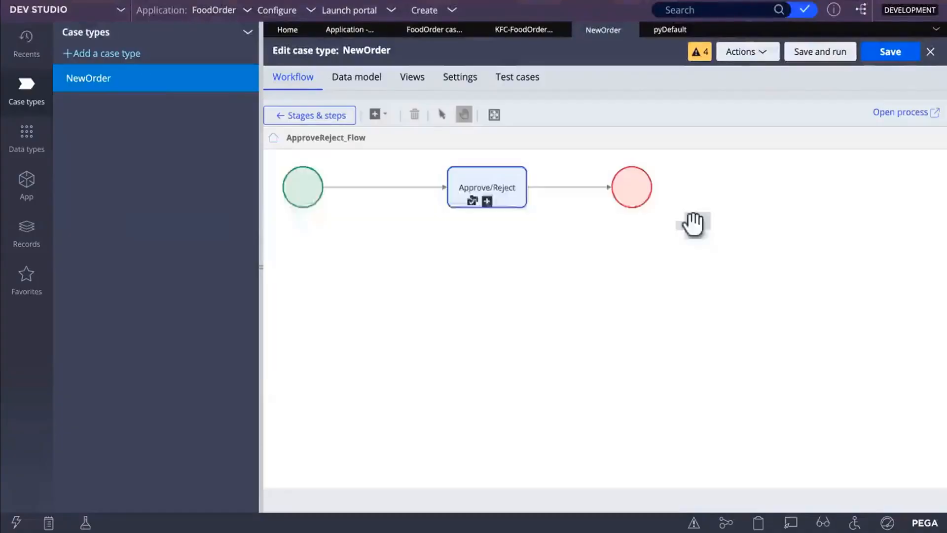
left_click(486, 187)
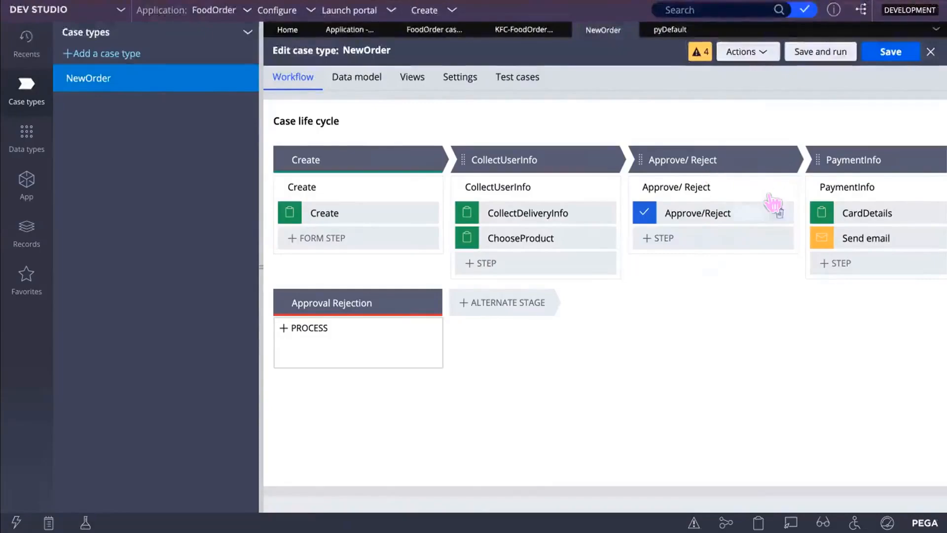
mouse_move(770, 185)
left_click(774, 186)
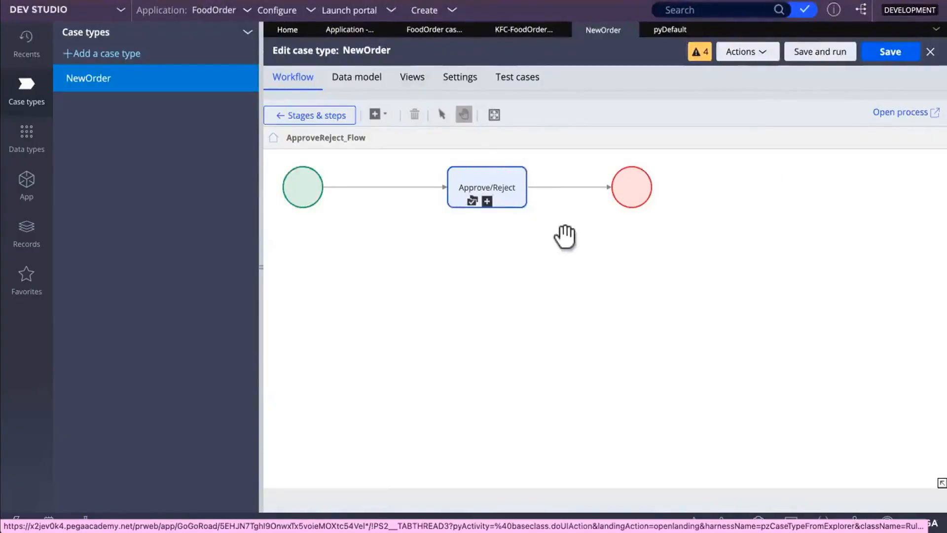
left_click(508, 184)
left_click(429, 233)
left_click(313, 118)
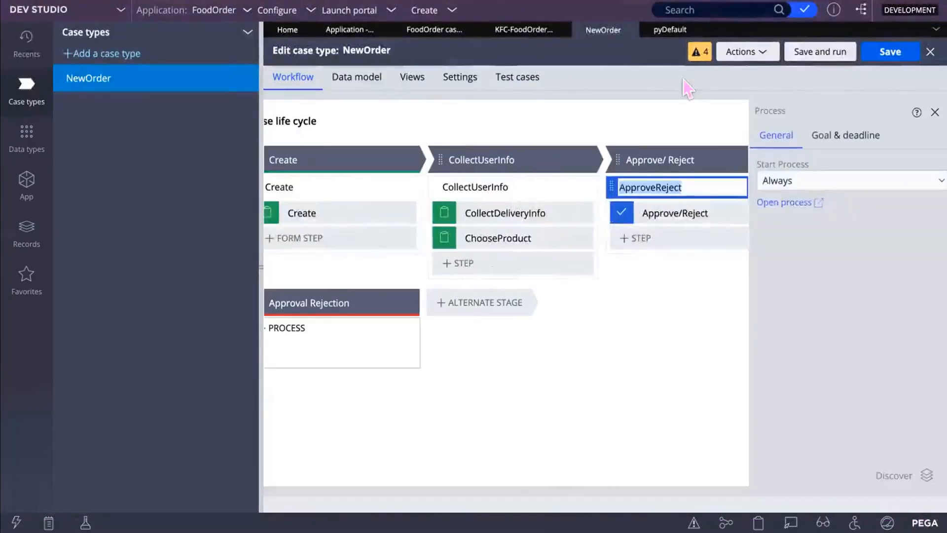
left_click(935, 112)
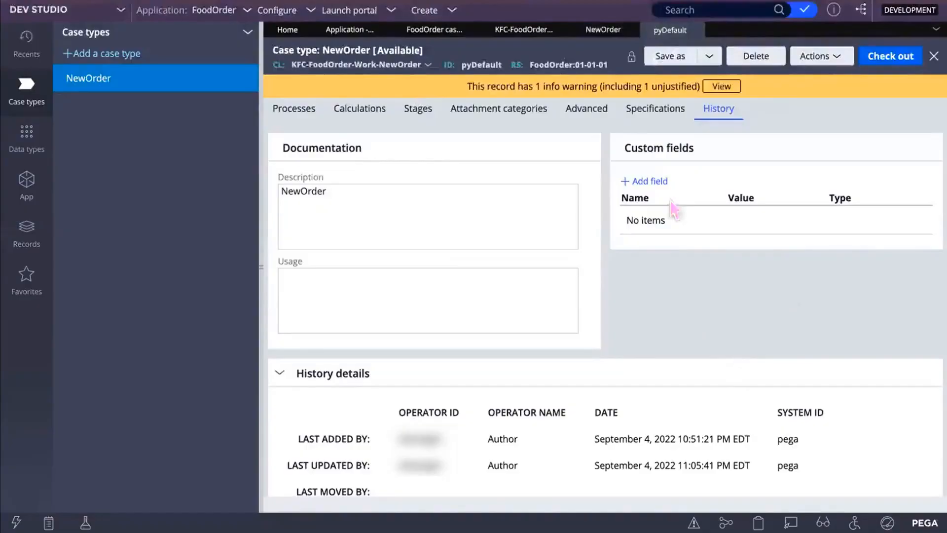
Step: Show the stages in the NewOrder rule form and review the process settings for automatically launched and optional processes
left_click(414, 112)
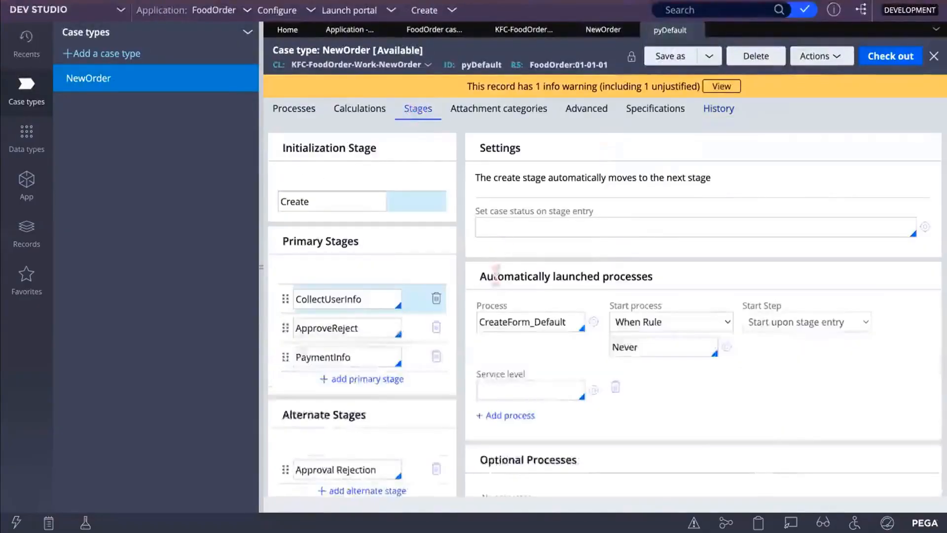
left_click(379, 300)
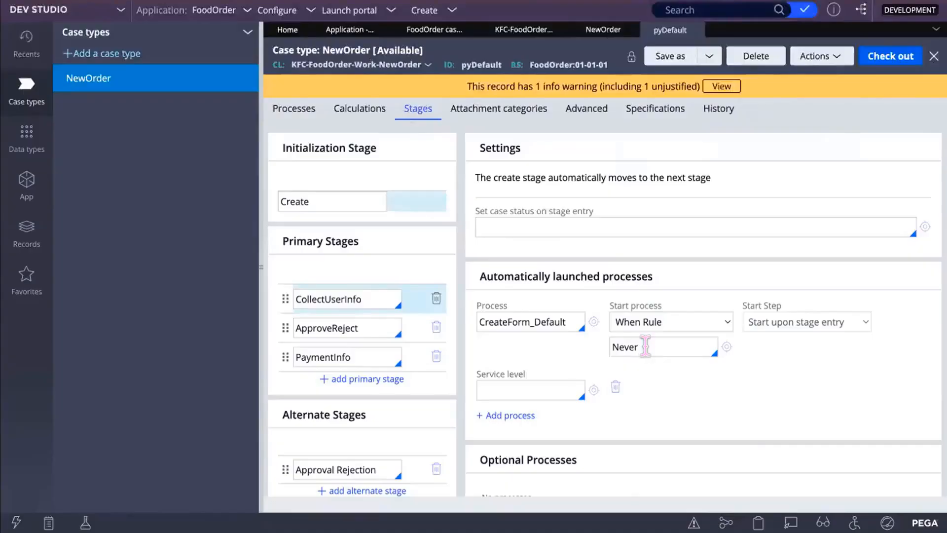
scroll(690, 405, "down", 2)
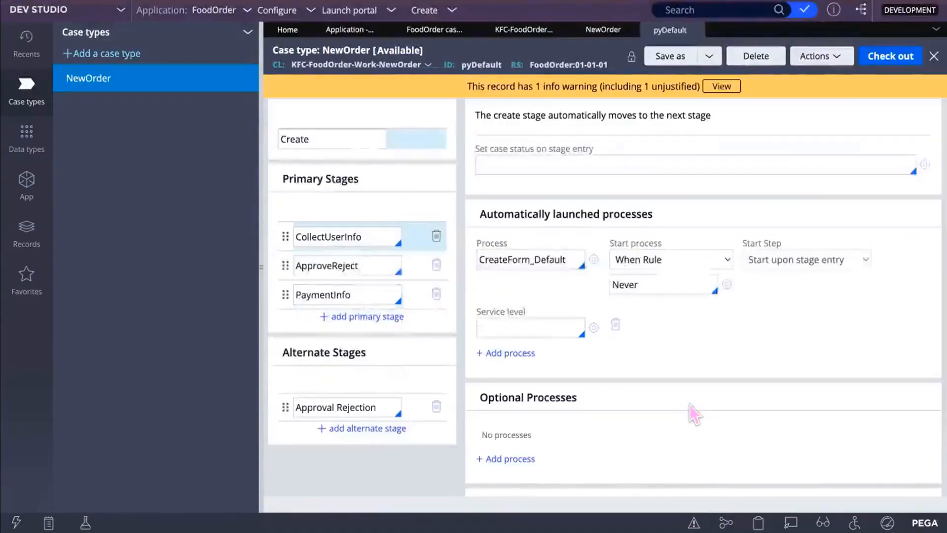